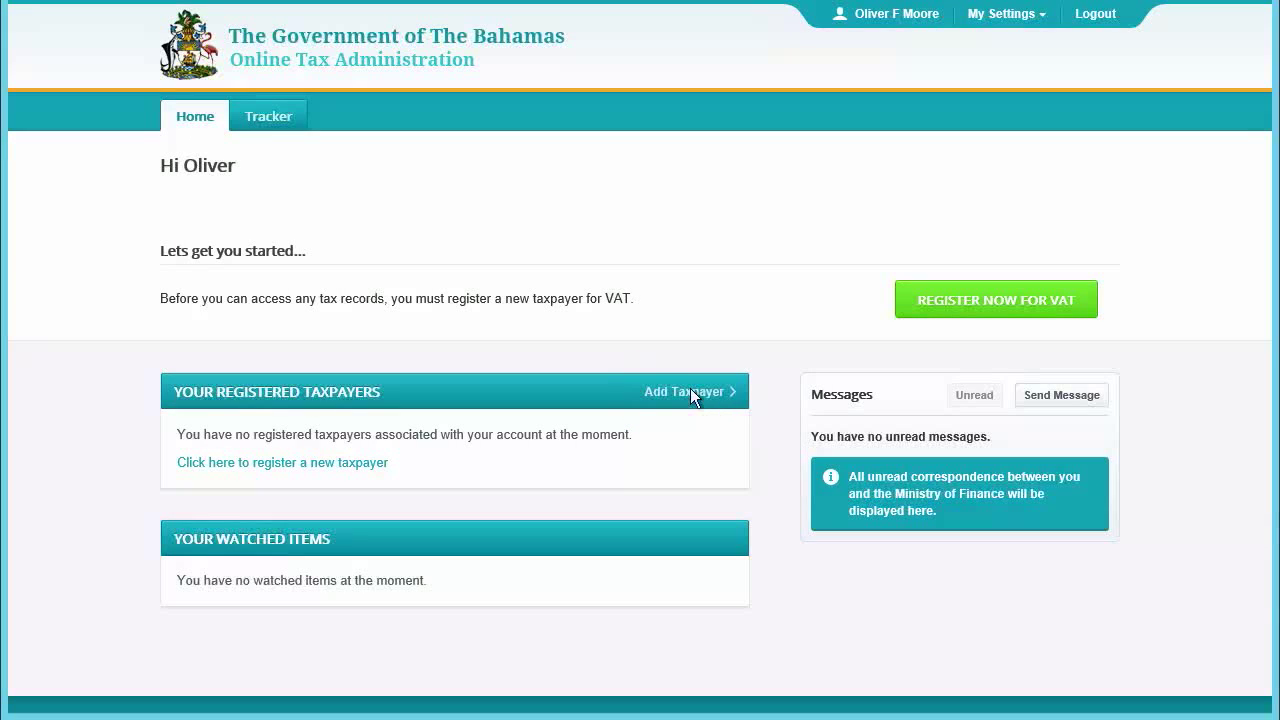
- Begin a new taxpayer registration from Add Taxpayer and start it from the Getting Started page
click(688, 391)
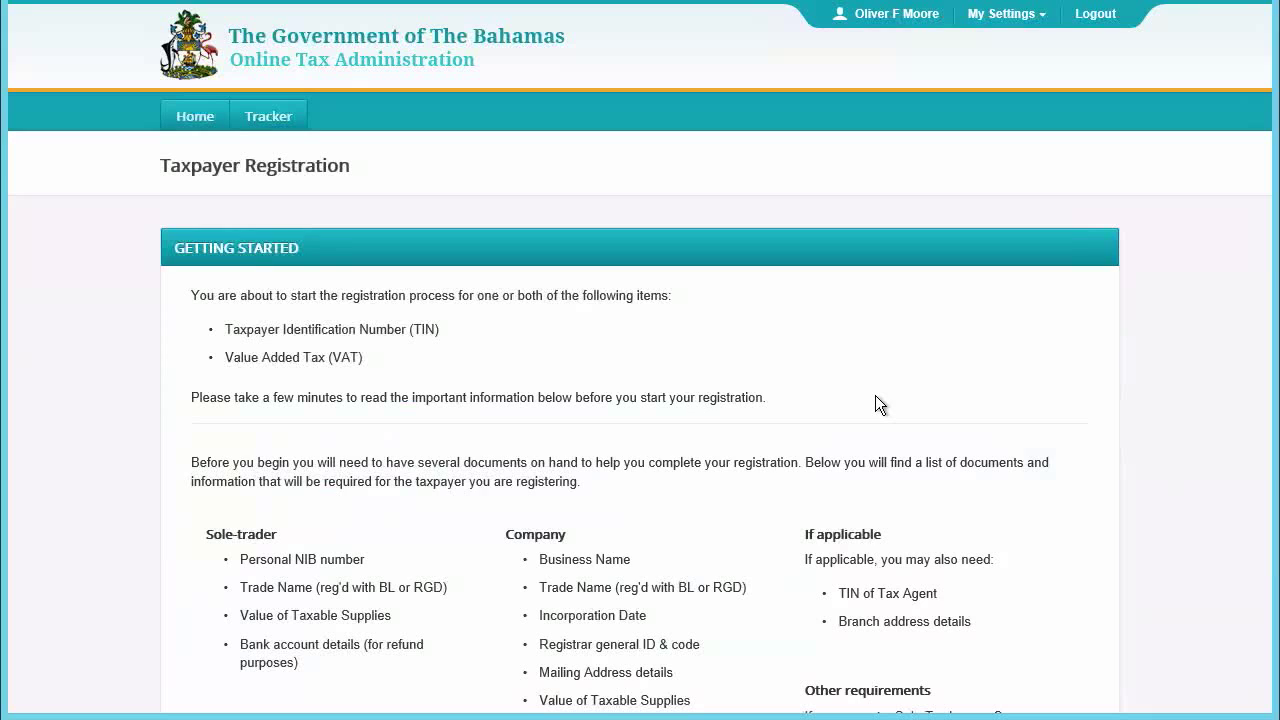
scroll(876, 399, down, 5)
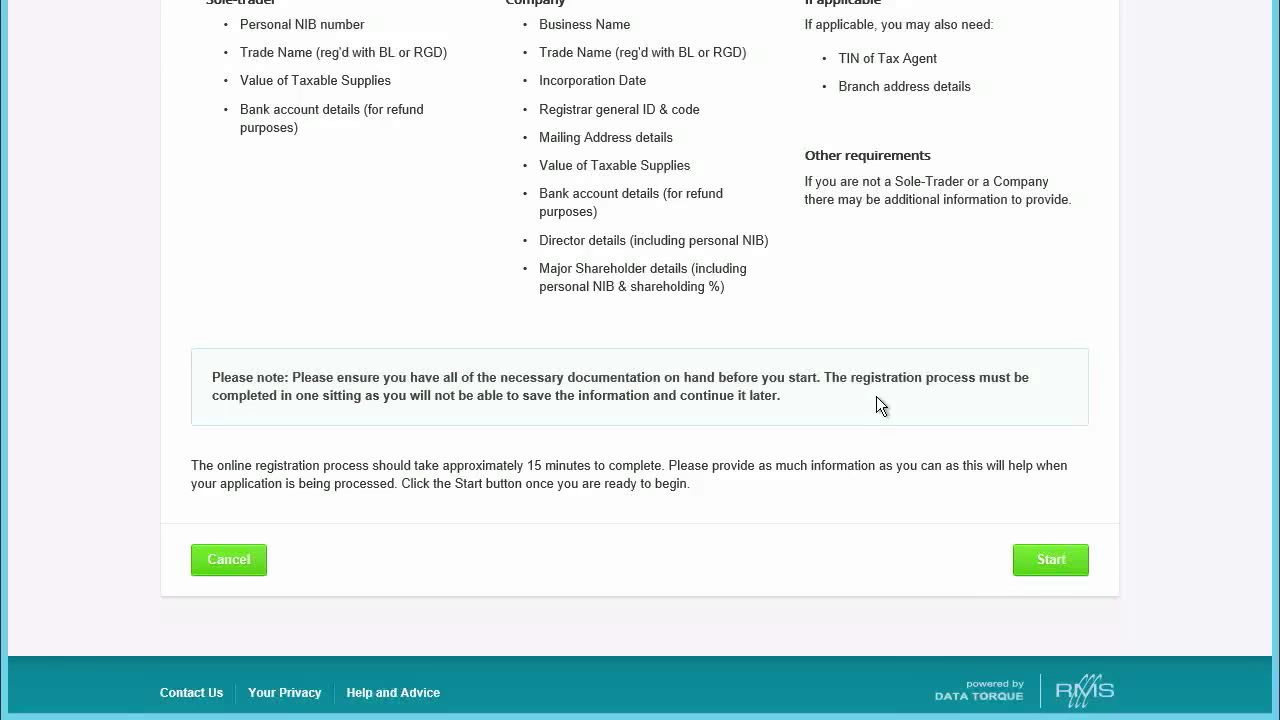
click(1081, 567)
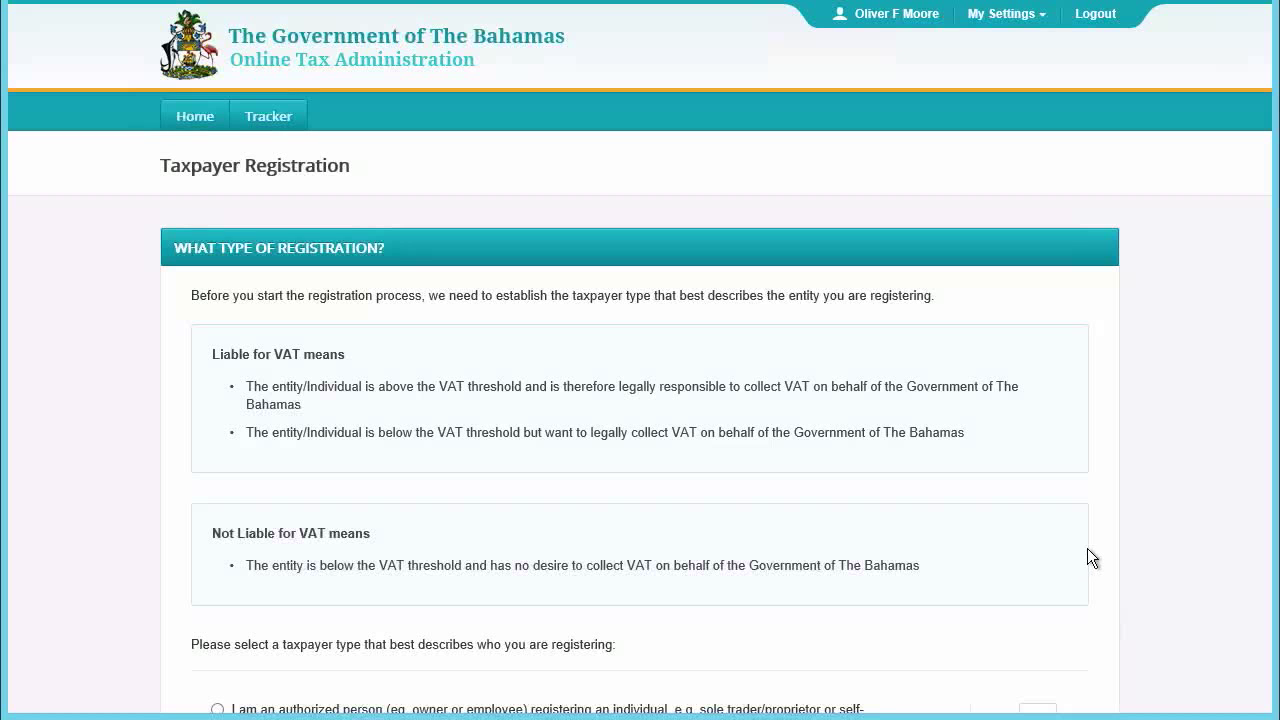
- Register a non-individual entity liable for VAT and continue to the Taxpayer Details form
scroll(995, 570, down, 5)
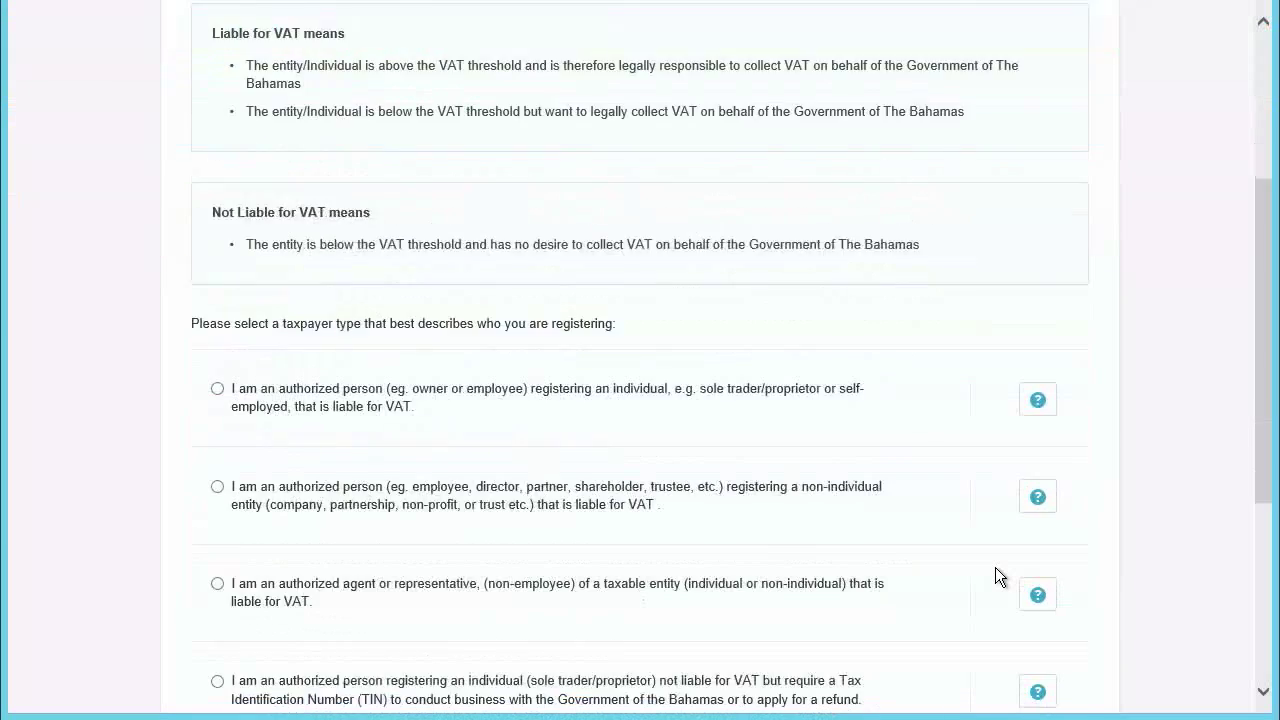
click(217, 274)
click(1066, 692)
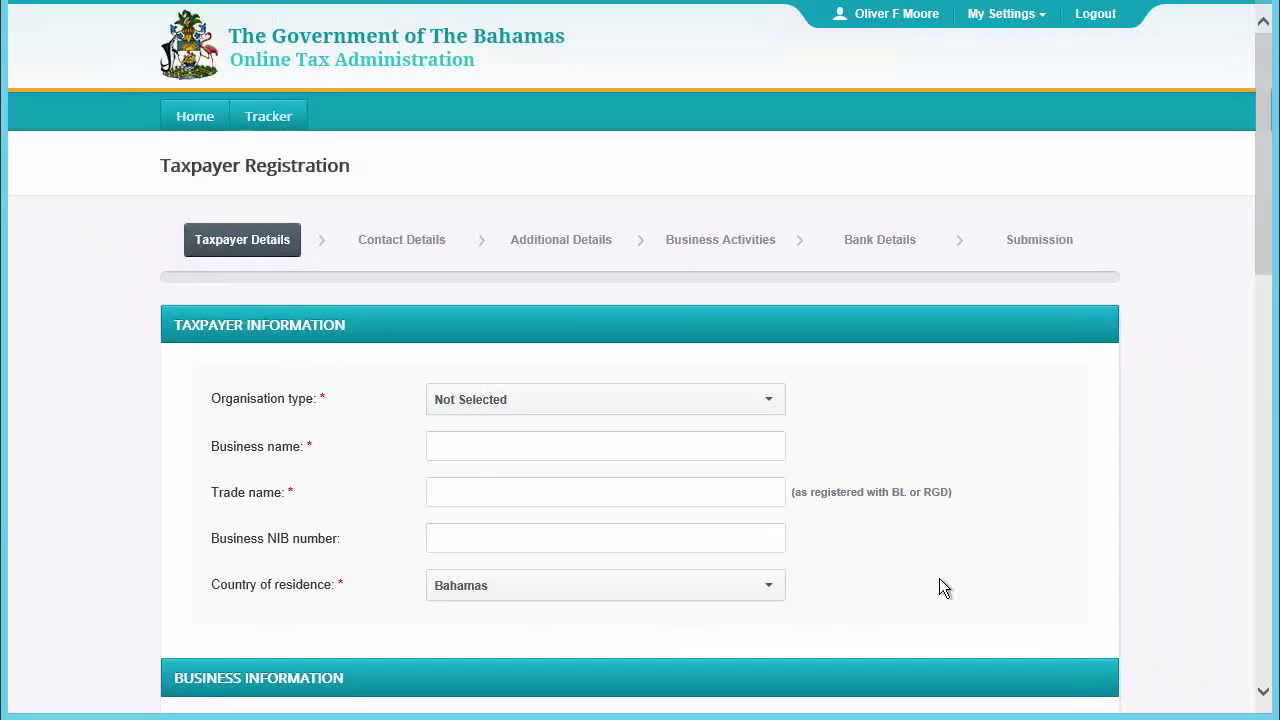
- Enter organisation type Company, business name 'Oliver Foods', trade name Oliver's Burgers and the business NIB number
click(759, 410)
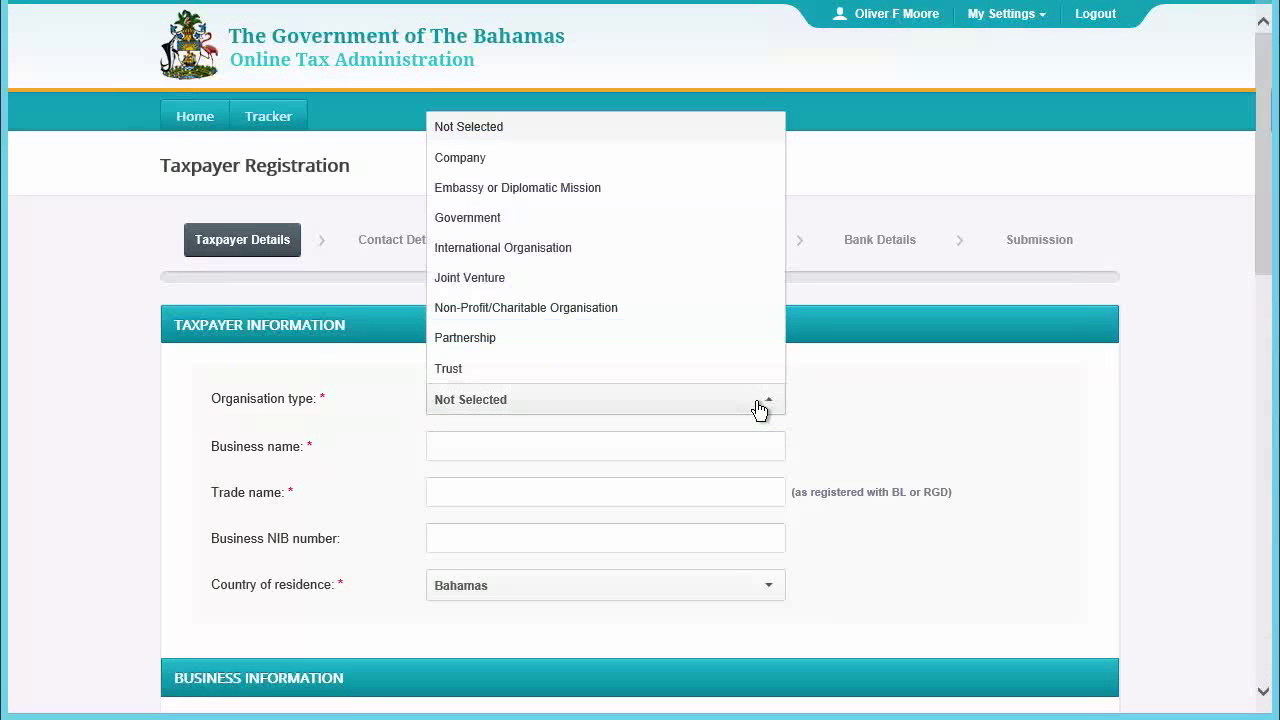
click(475, 160)
click(506, 447)
text(Oliver Foods)
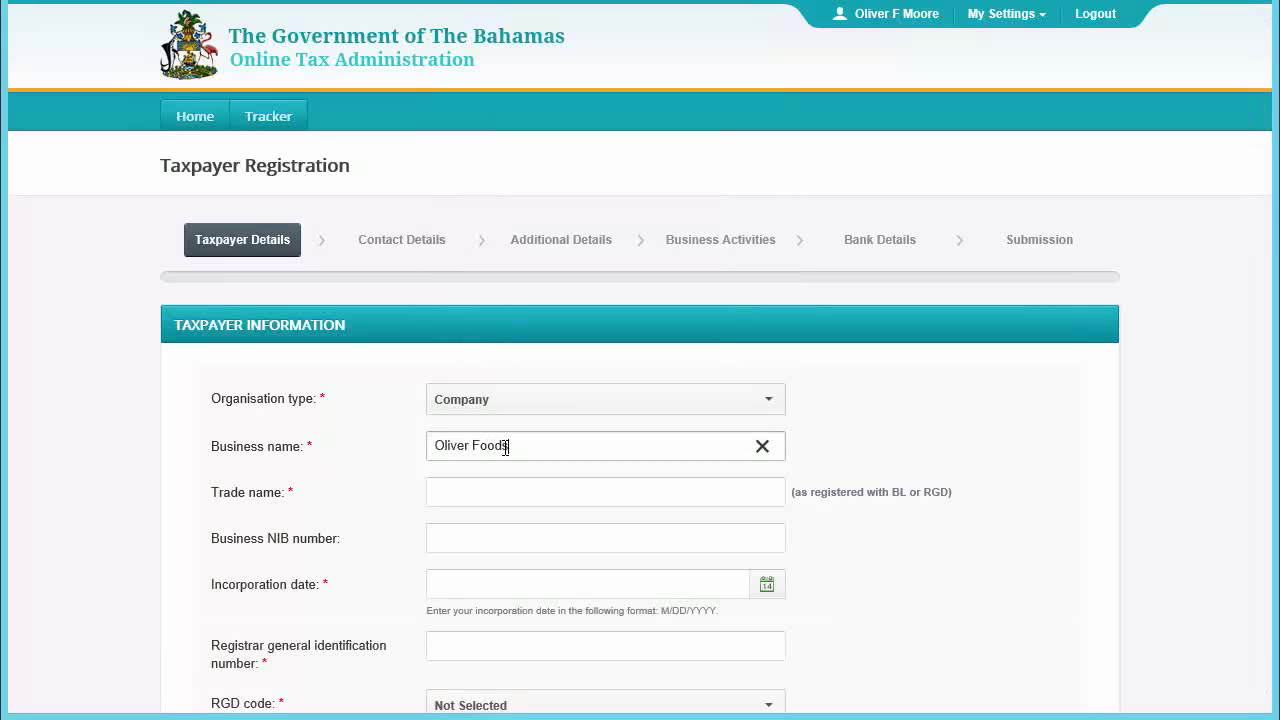
key(Tab)
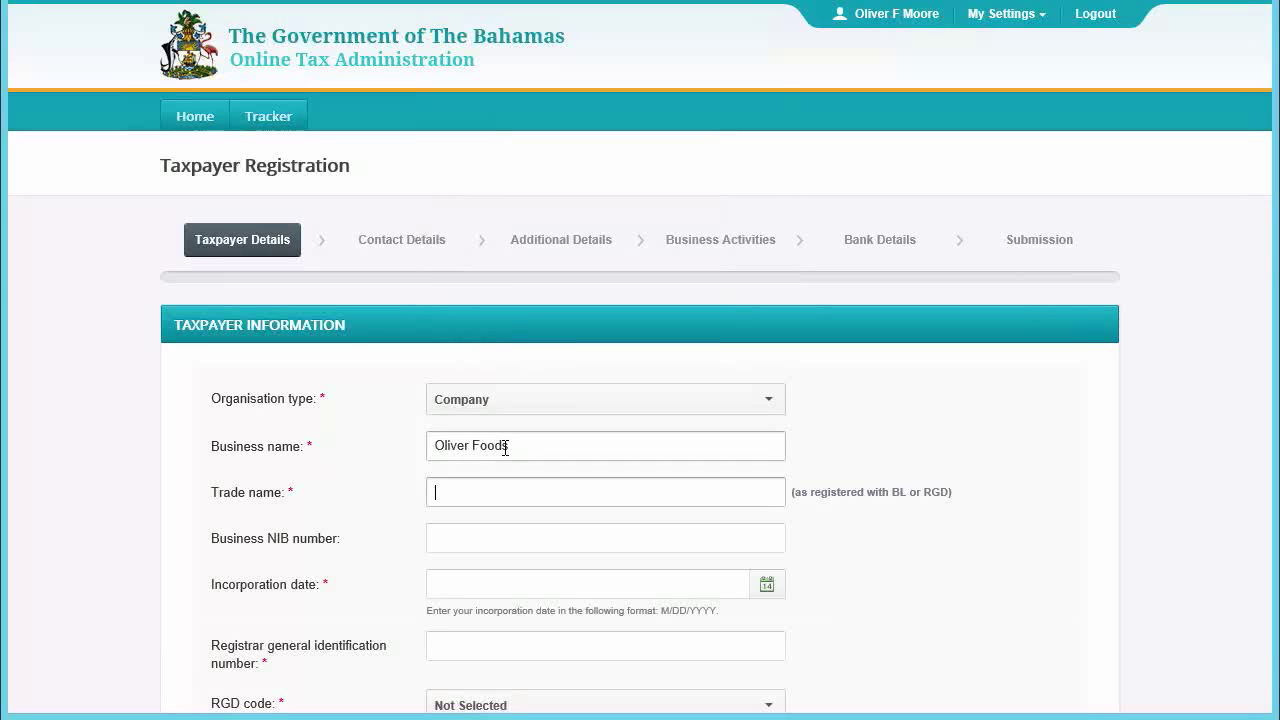
text(Oliver's Burgers)
click(491, 536)
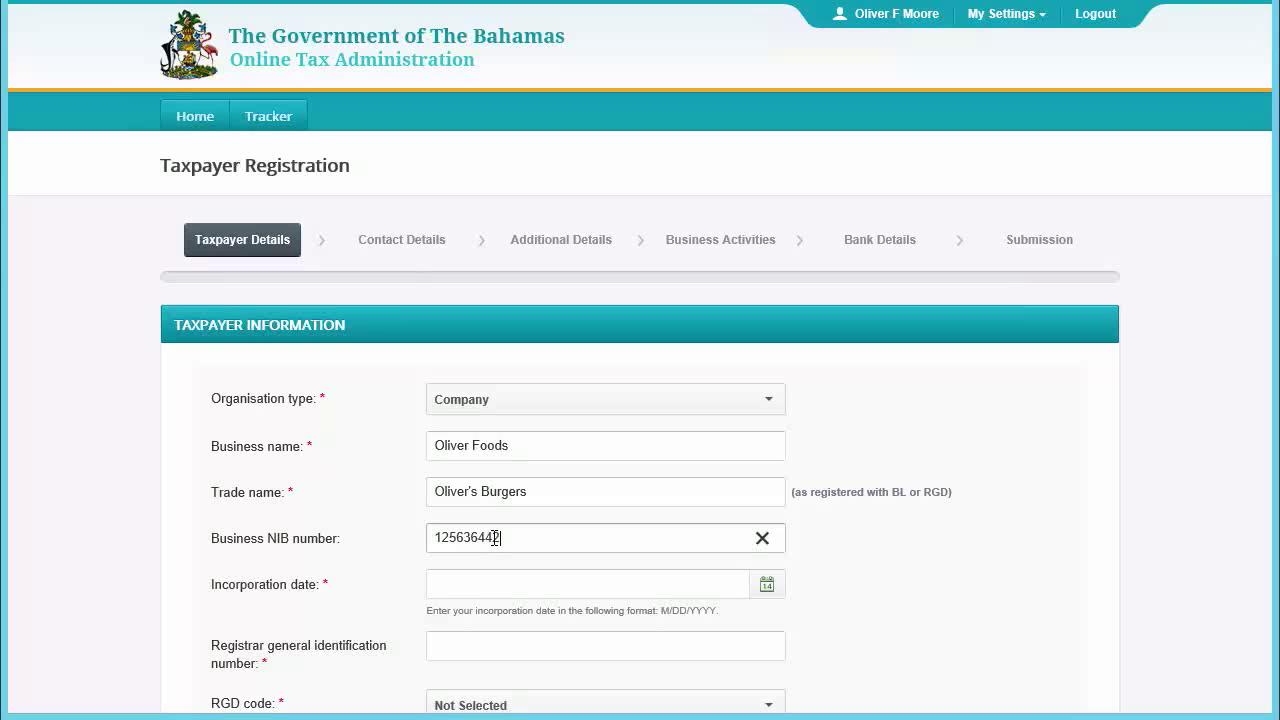
- Set incorporation date 12/06/2012, the registrar ID and RGD code C - Regular (Local) Company
click(476, 586)
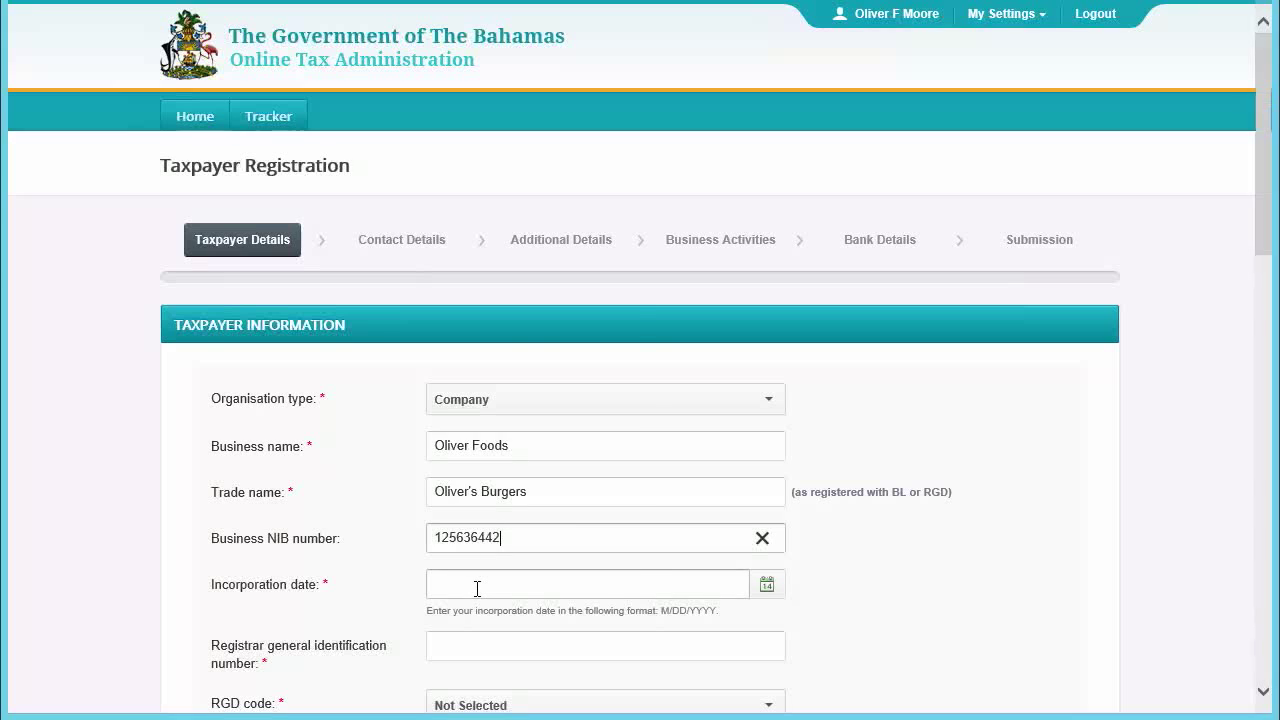
text(12/06/2012)
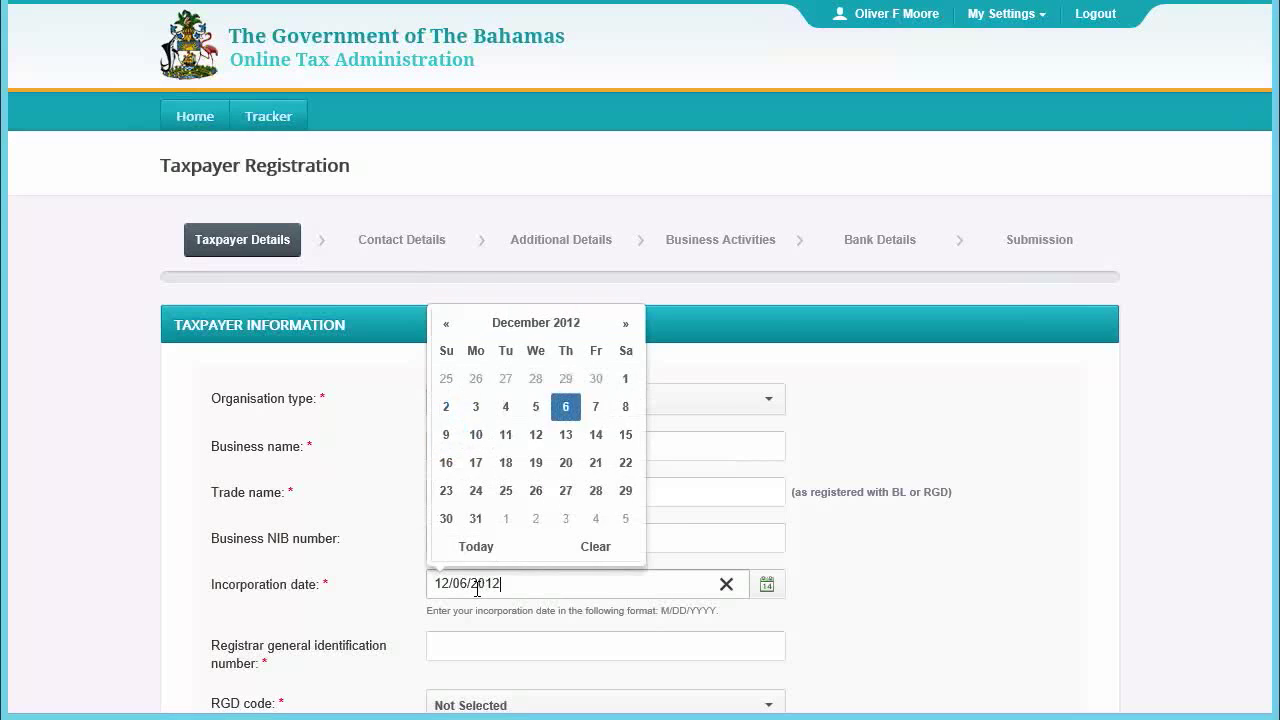
click(640, 645)
text(52641)
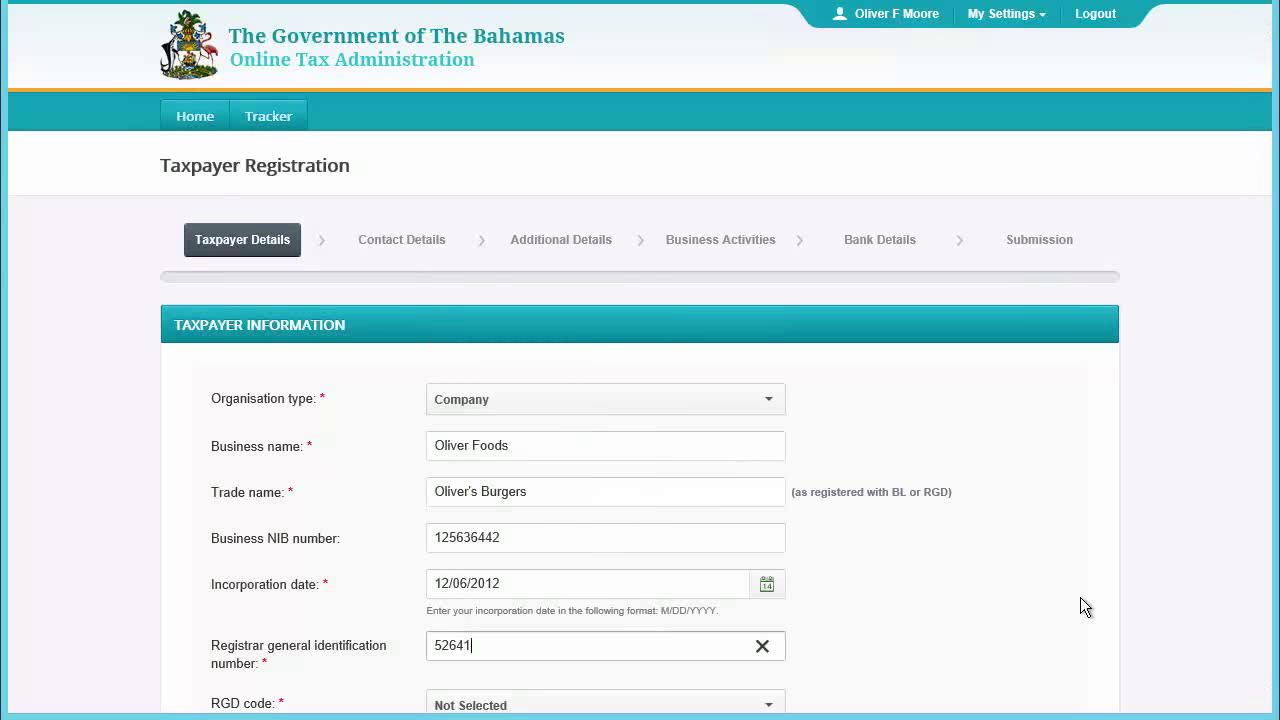
scroll(1080, 600, down, 3)
click(766, 386)
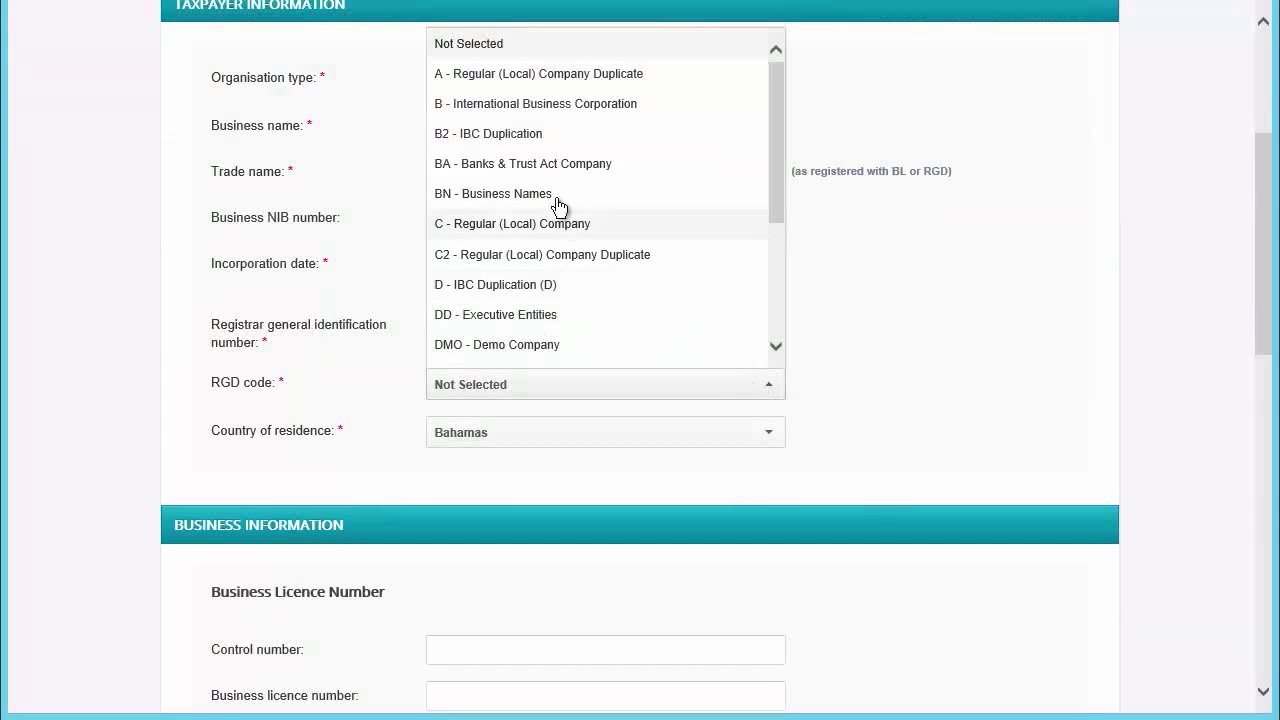
click(494, 223)
scroll(651, 540, down, 4)
click(479, 219)
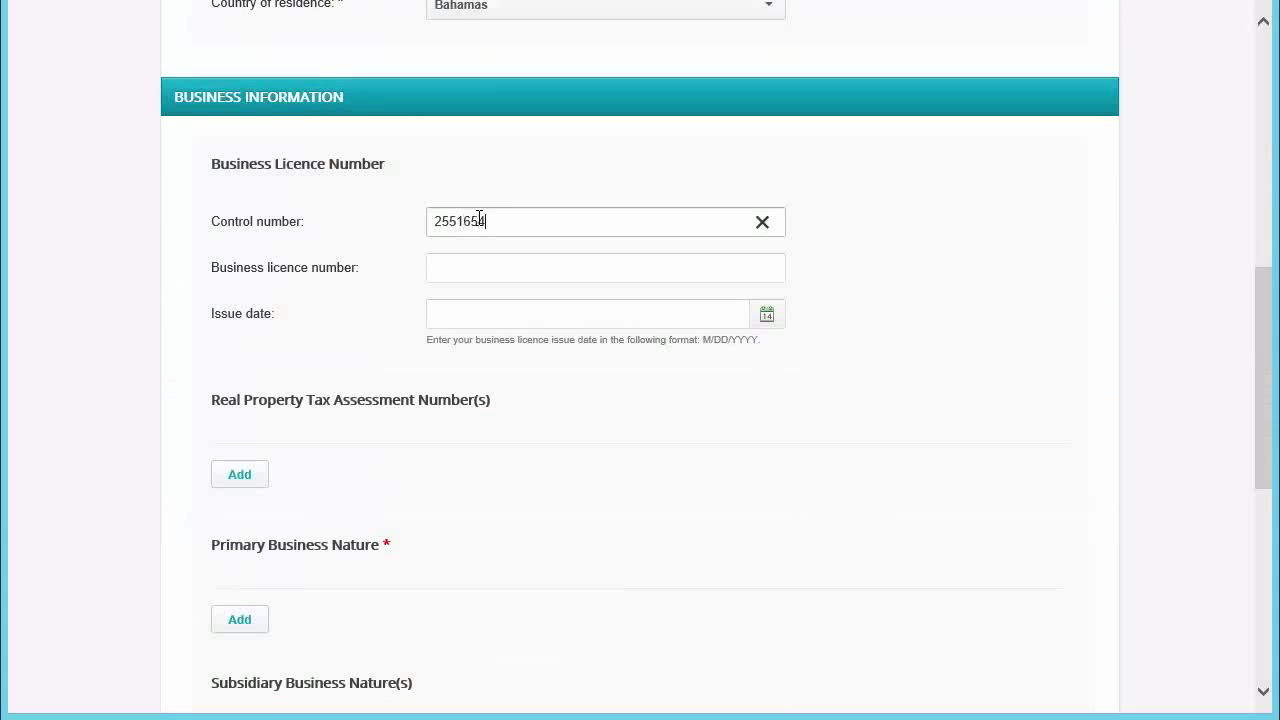
- Enter the licence control and business licence numbers, issue date 11/07/2012, and a property tax assessment number
key(Tab)
key(Tab)
click(250, 476)
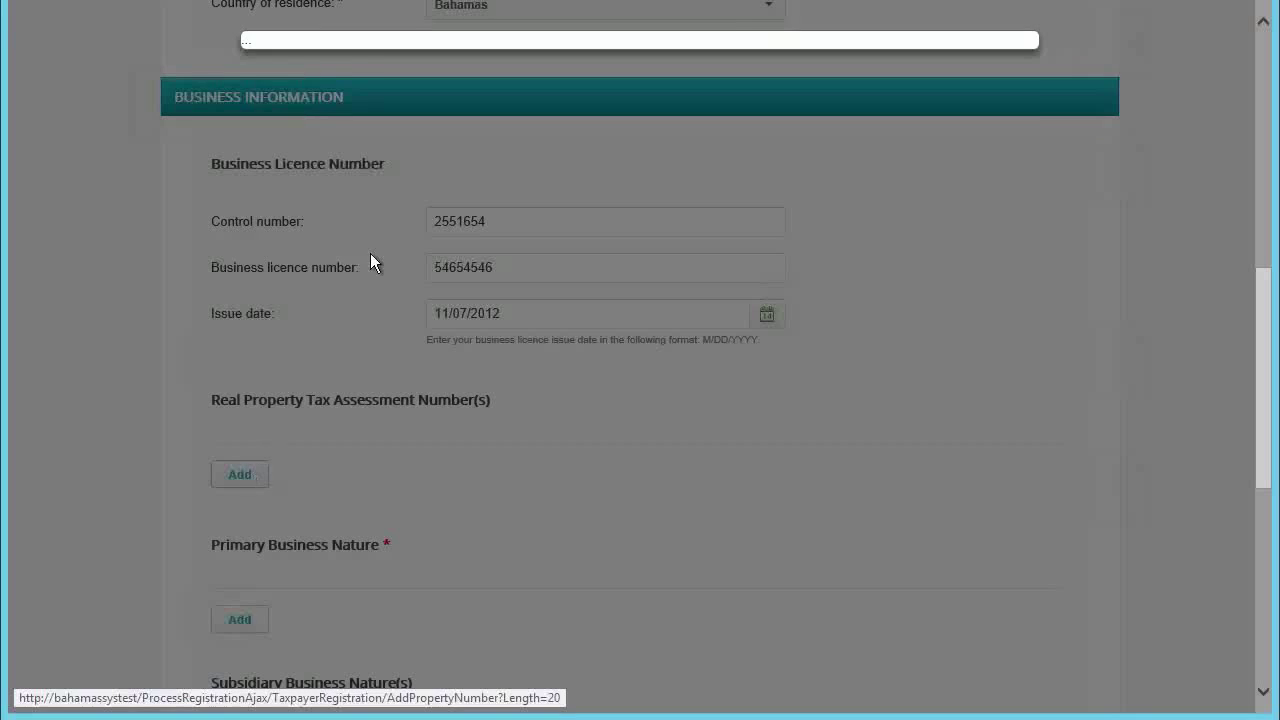
click(497, 111)
text(25165)
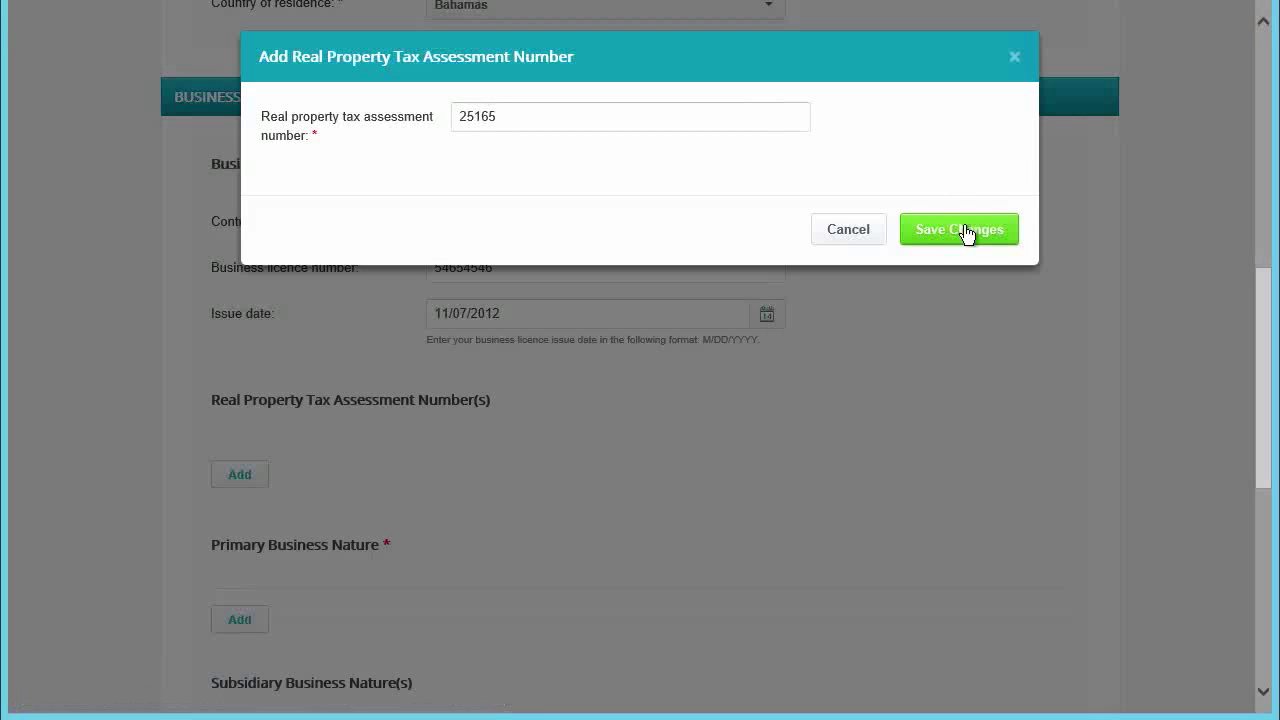
click(965, 232)
- Add 'Restaurants and mobile food service activities' as the primary business nature
scroll(323, 512, down, 3)
click(240, 508)
click(396, 151)
text(foo)
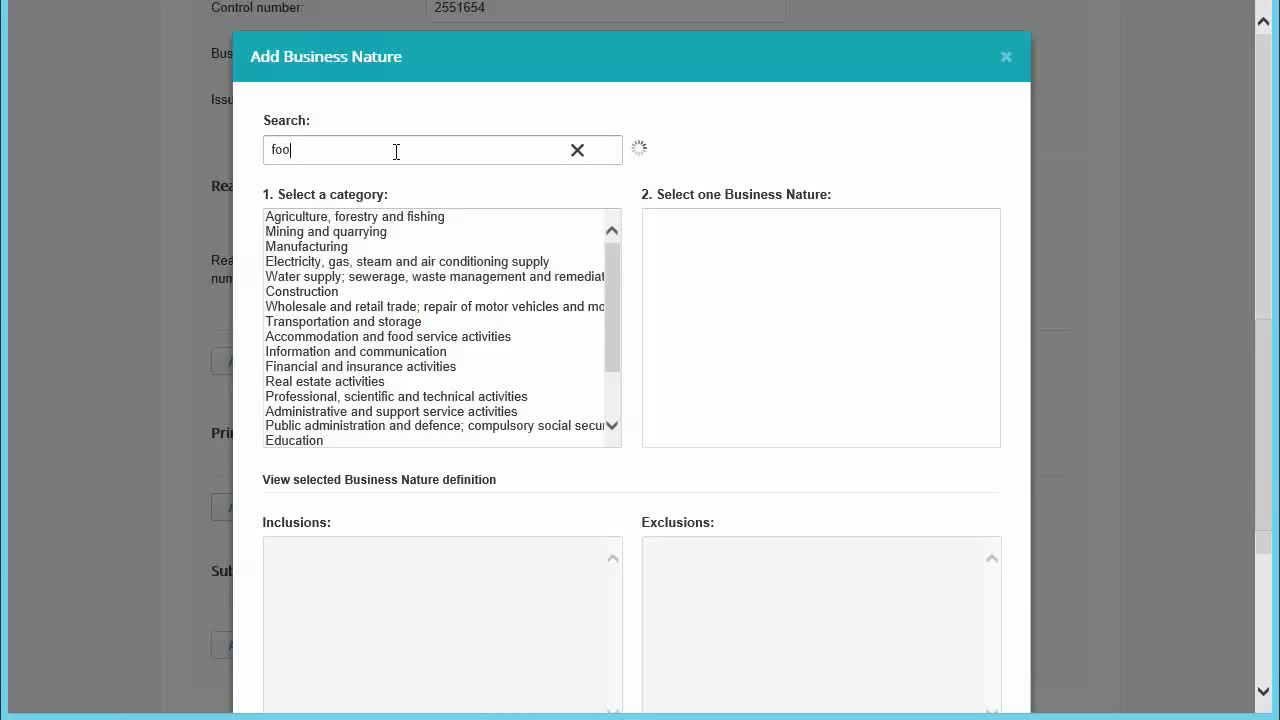
text(d)
click(371, 291)
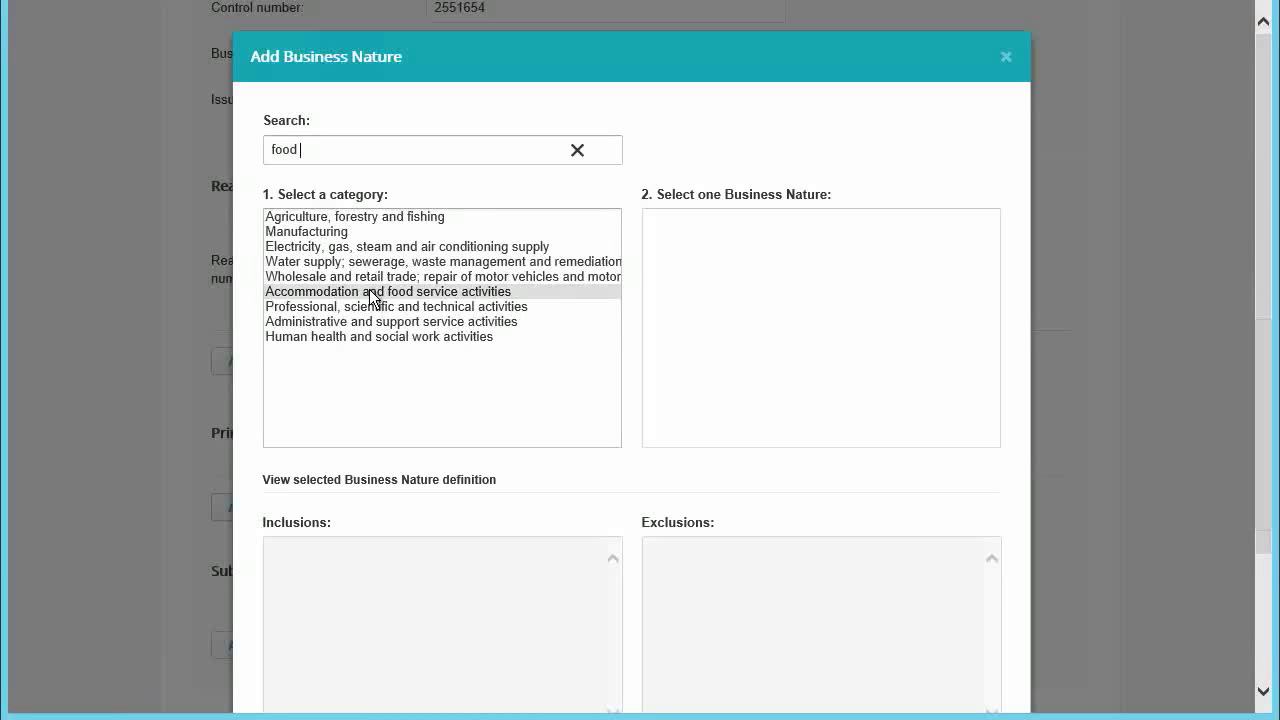
click(740, 231)
scroll(844, 510, down, 2)
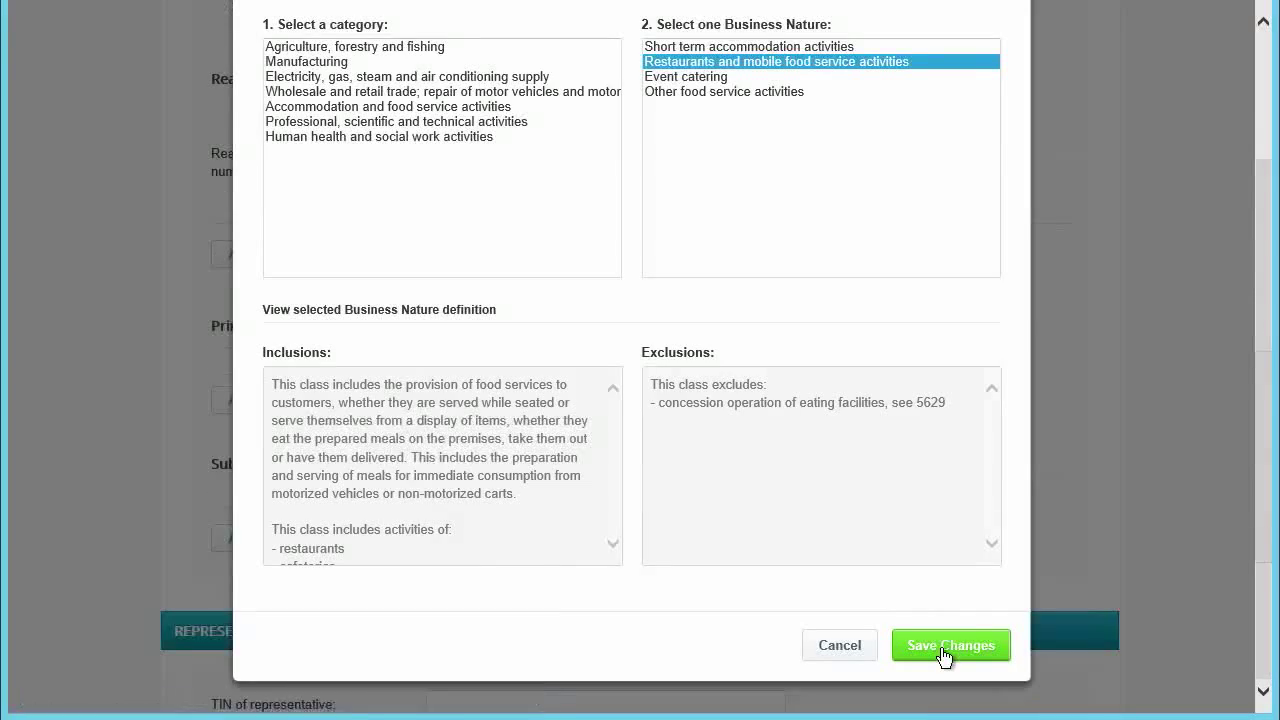
click(945, 648)
- Enter the representative's TIN with relation Accountant and continue to Contact Details
scroll(900, 560, down, 4)
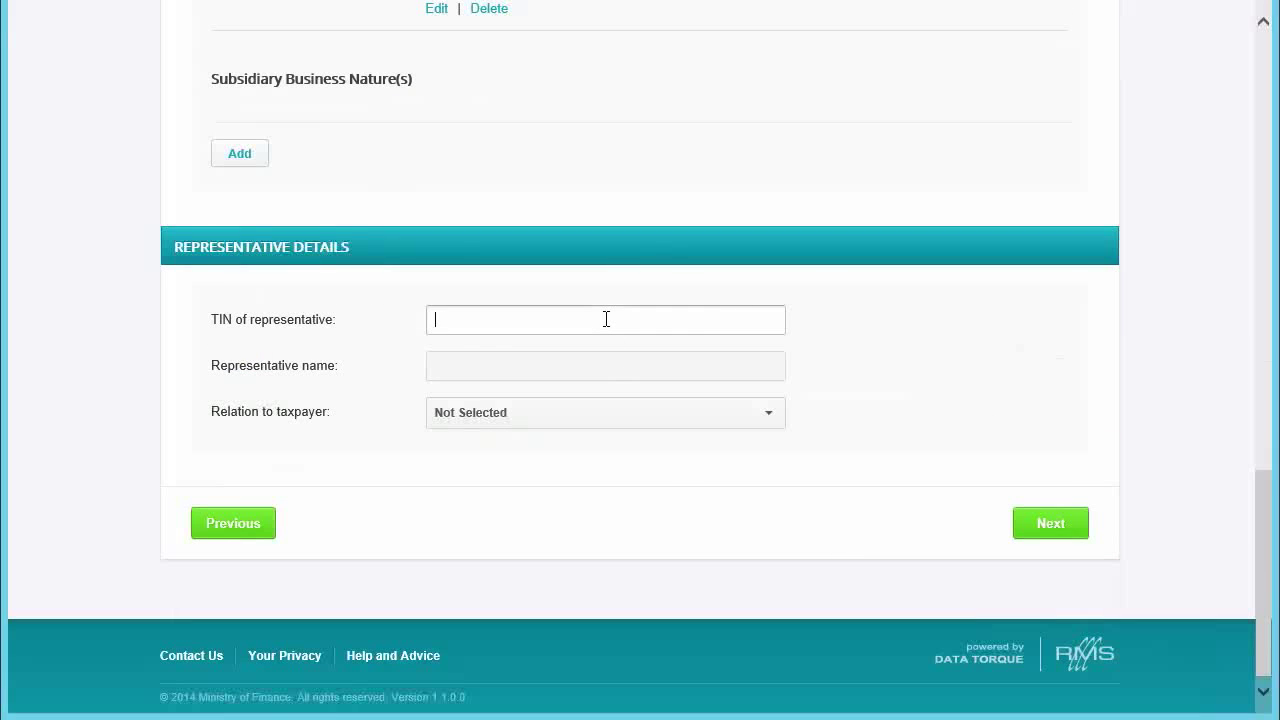
click(734, 422)
click(505, 148)
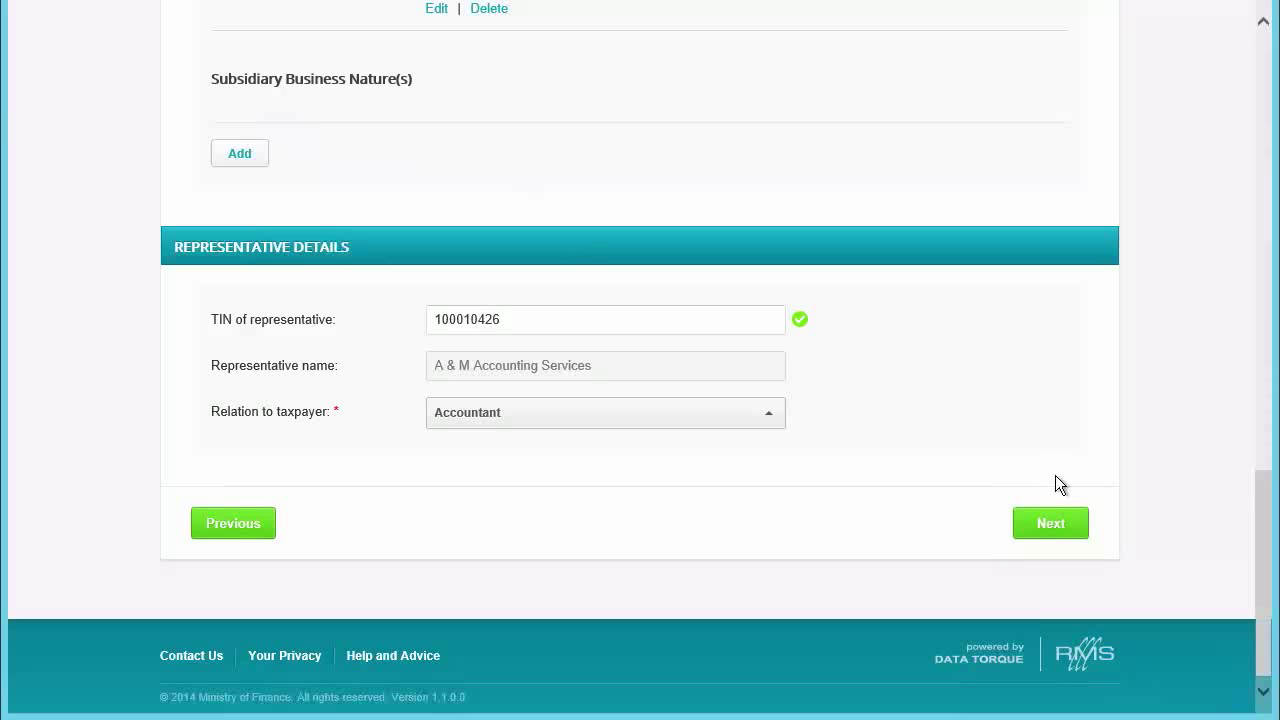
click(1051, 523)
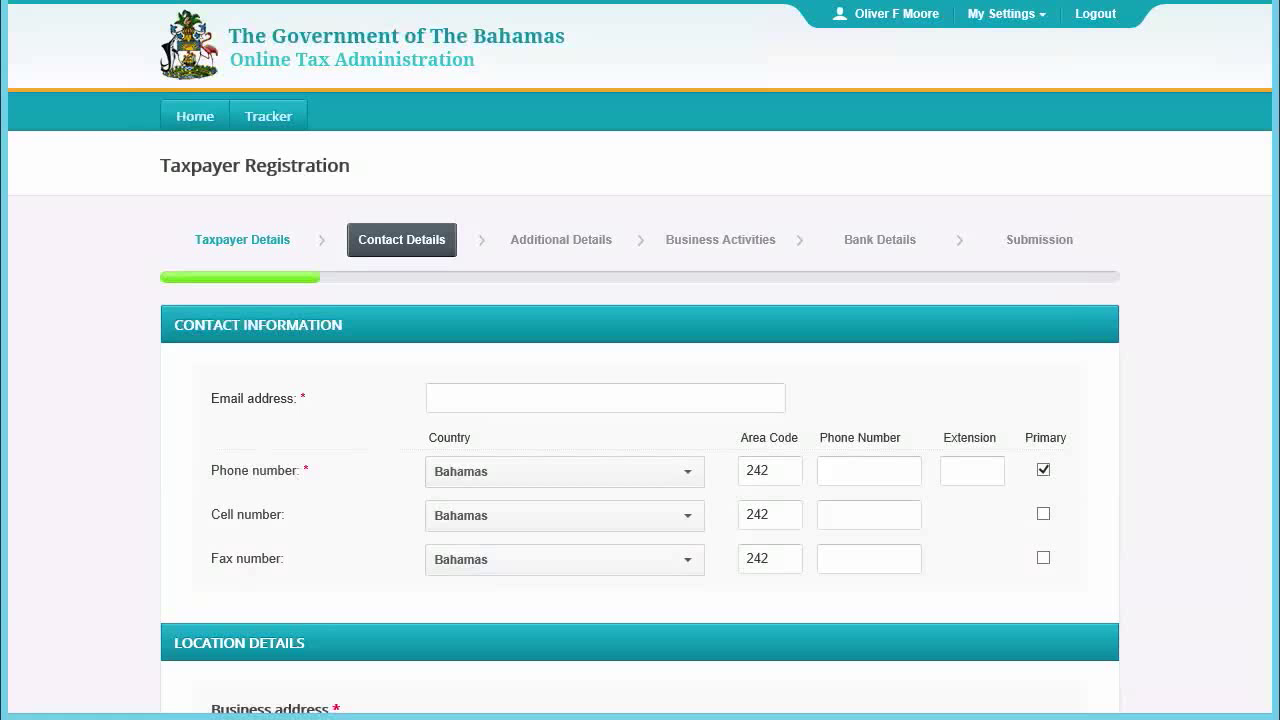
- Fill in the business e-mail address and main phone number
click(600, 407)
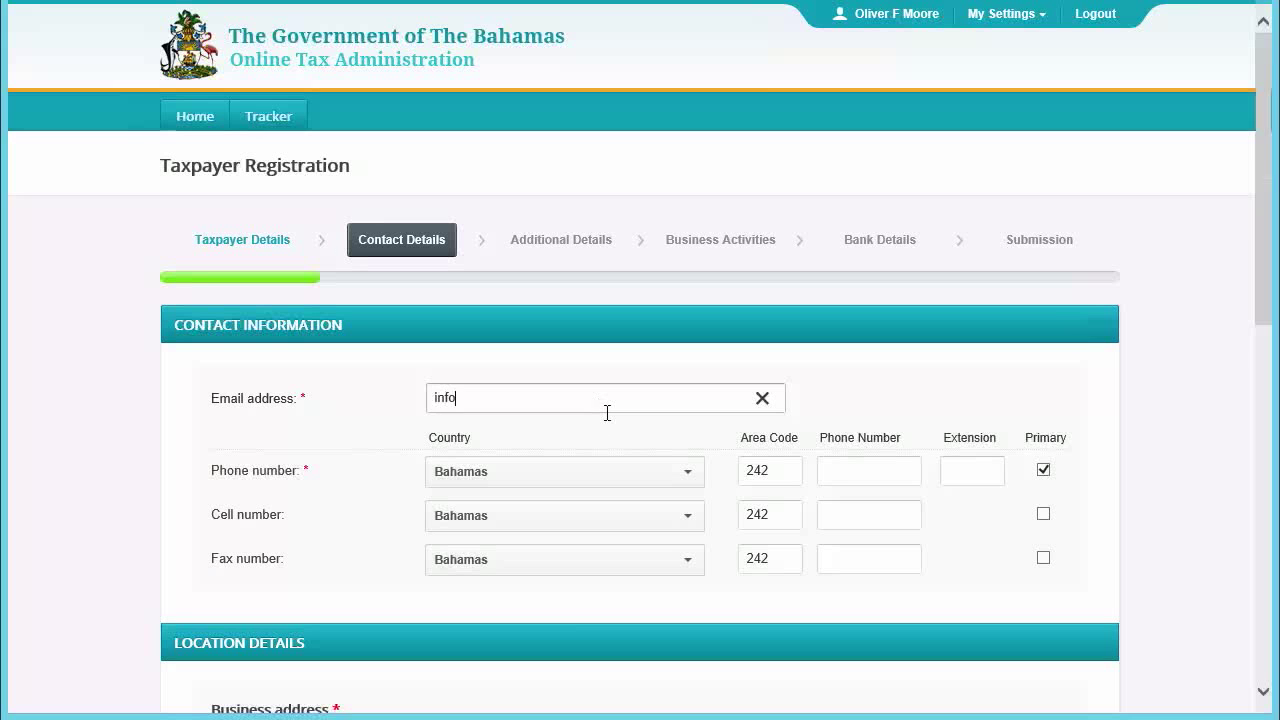
click(837, 468)
text(7779311)
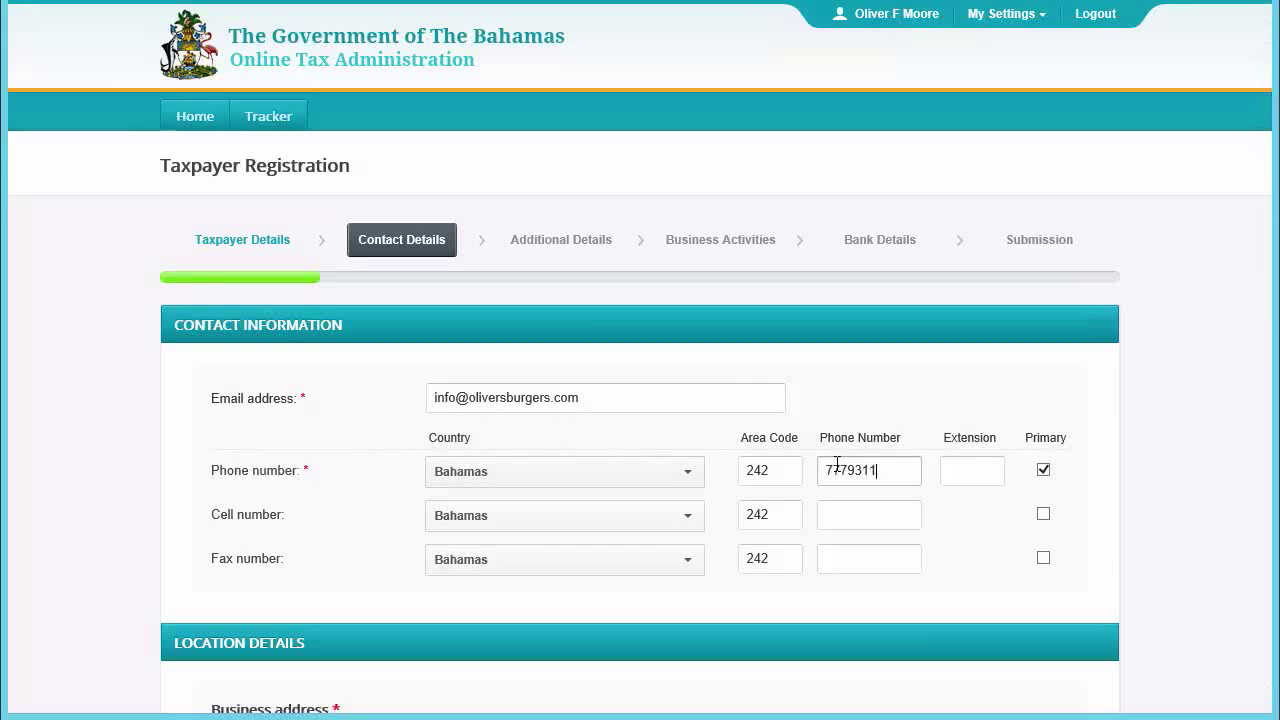
- Enter the business street address on island New Providence, settlement Nassau
scroll(843, 463, down, 3)
click(570, 457)
text(2 B)
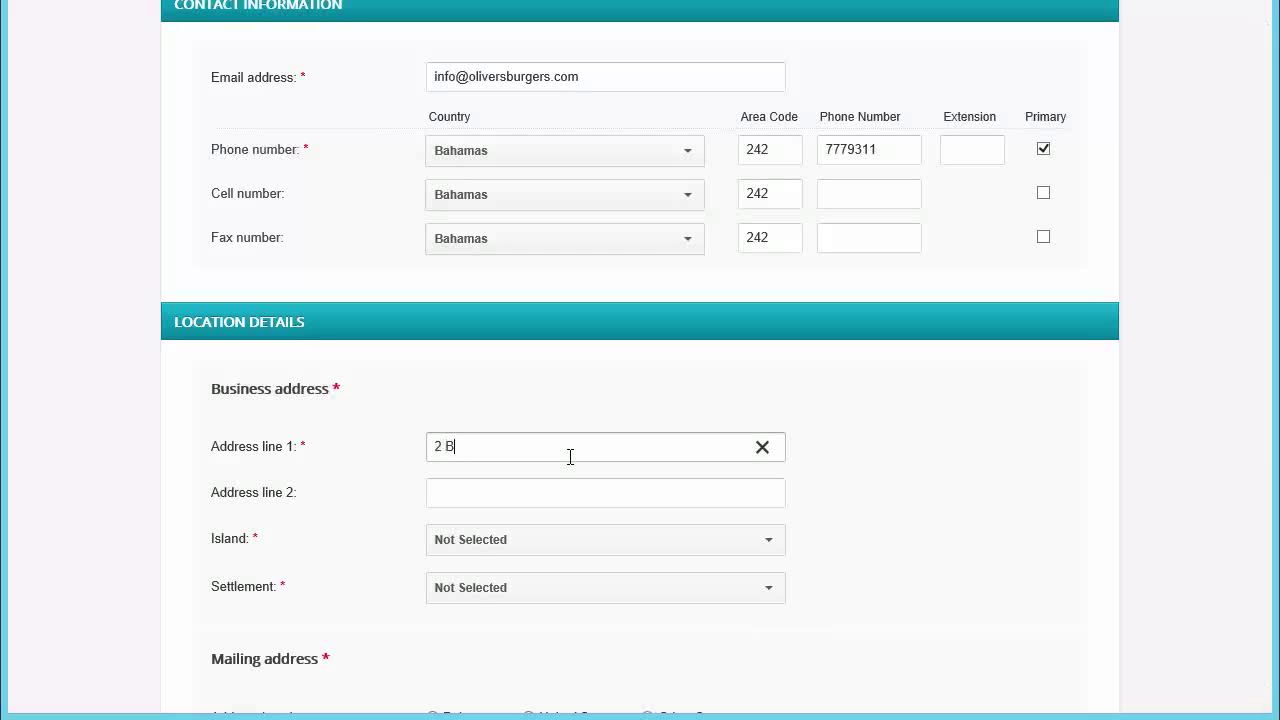
key(Tab)
click(572, 545)
text(new)
key(Return)
click(574, 587)
click(480, 677)
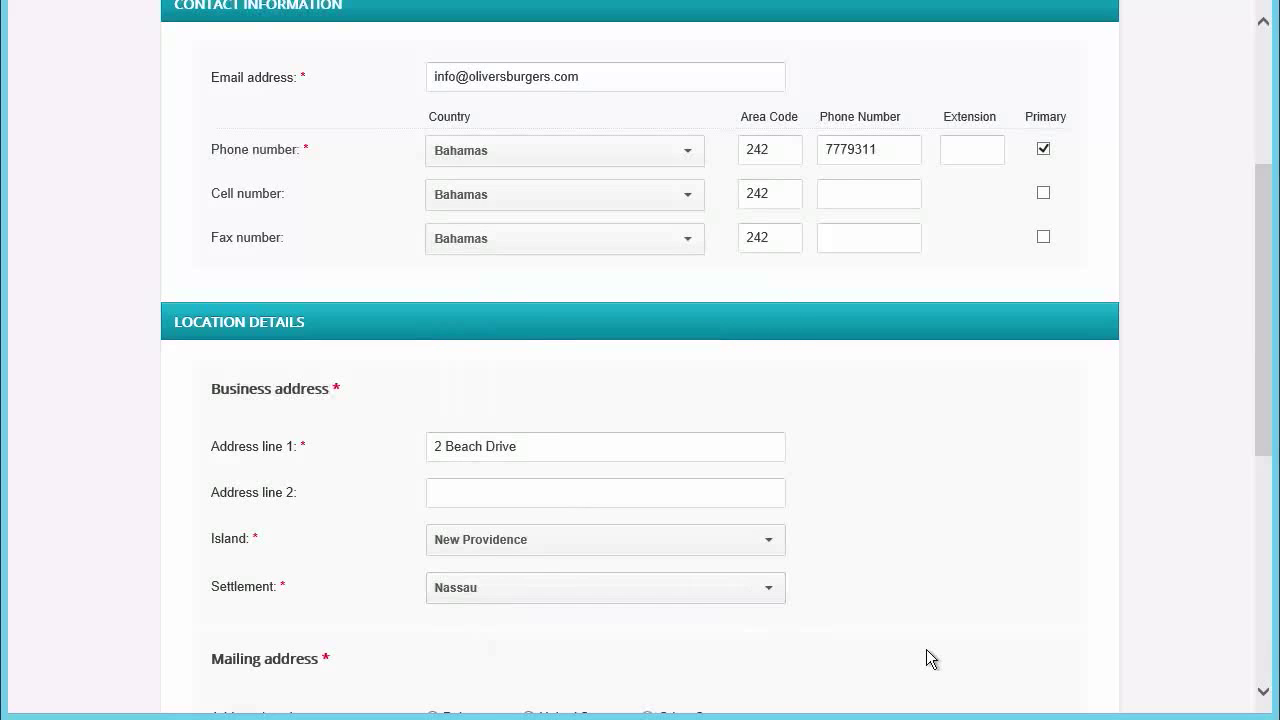
- Add a United States mailing address in Miami, FL, then continue to Additional Details
scroll(926, 649, down, 3)
click(528, 397)
key(Tab)
click(549, 582)
text(Miami)
key(Tab)
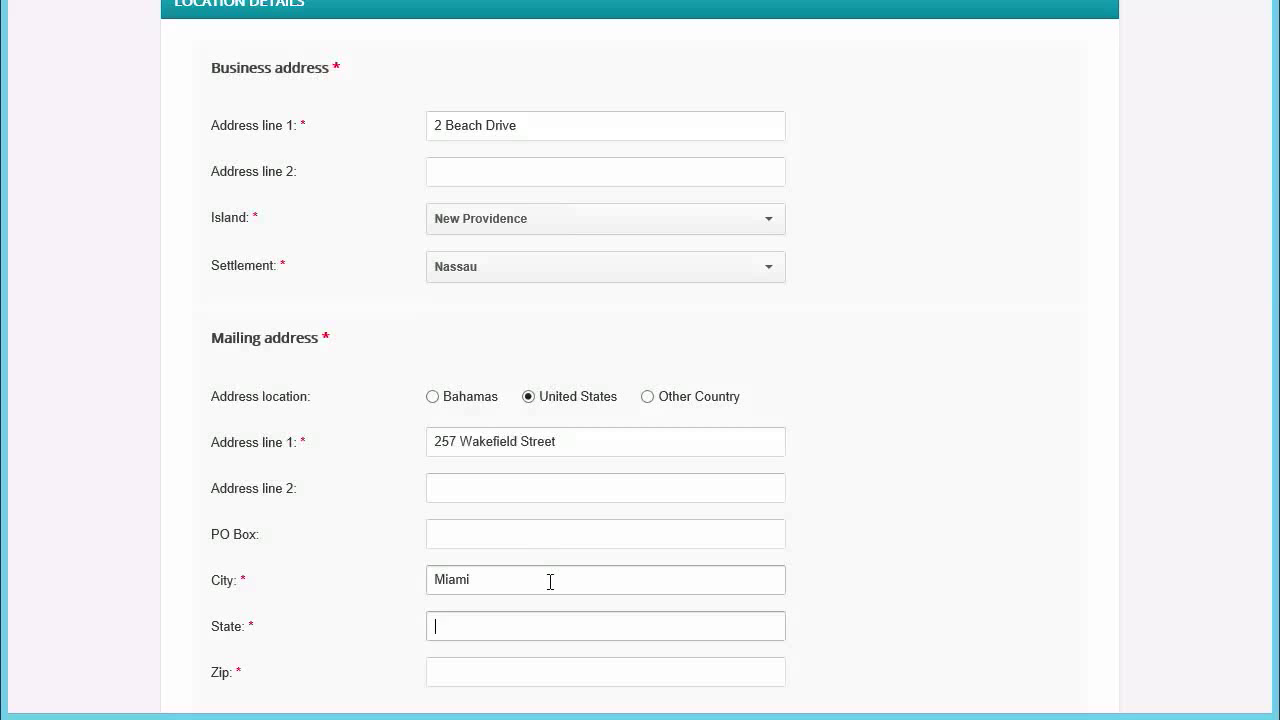
text(FL)
key(Tab)
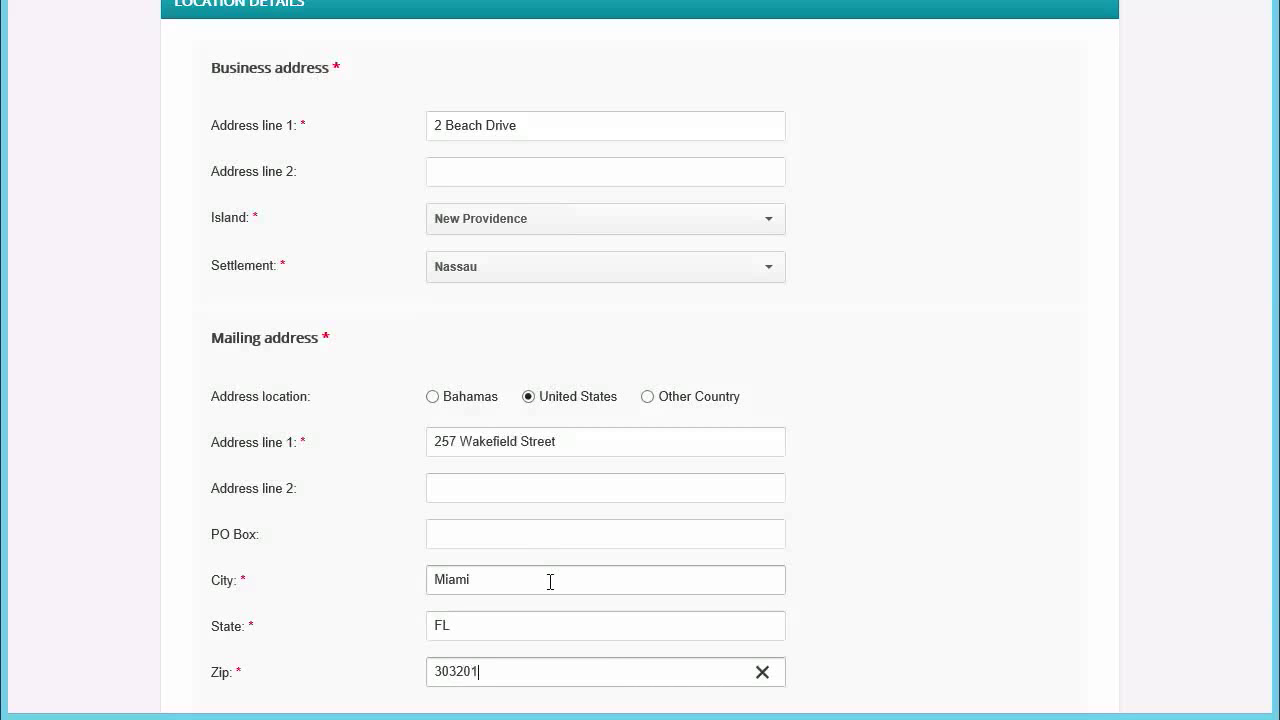
scroll(636, 551, down, 1)
click(1040, 700)
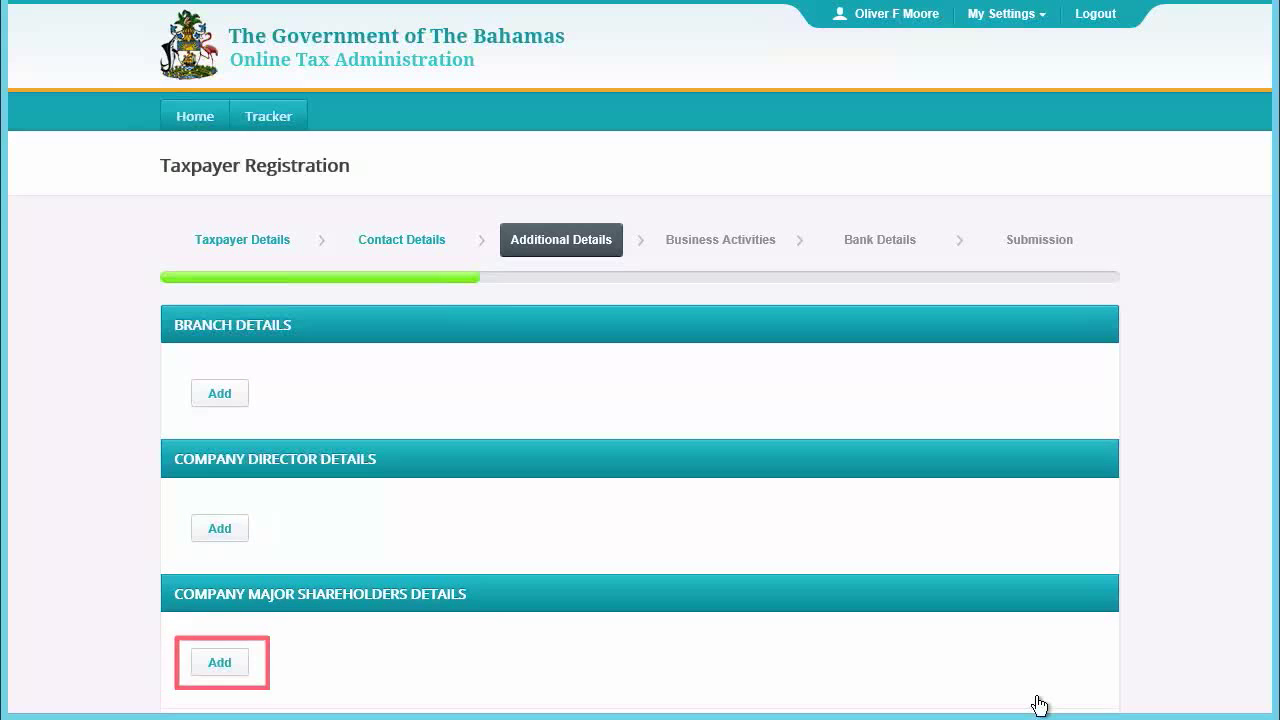
- With the 90.00% CEO major shareholder listed, proceed to Business Activities
scroll(1048, 677, down, 2)
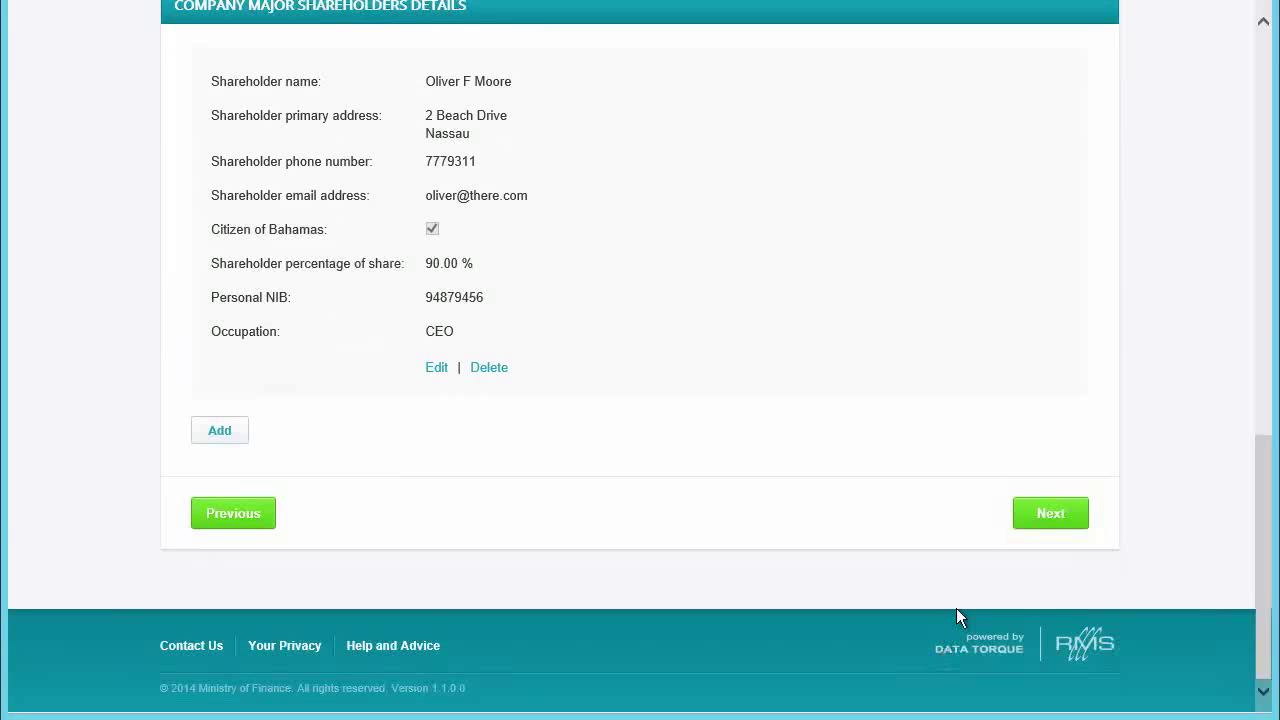
click(1052, 515)
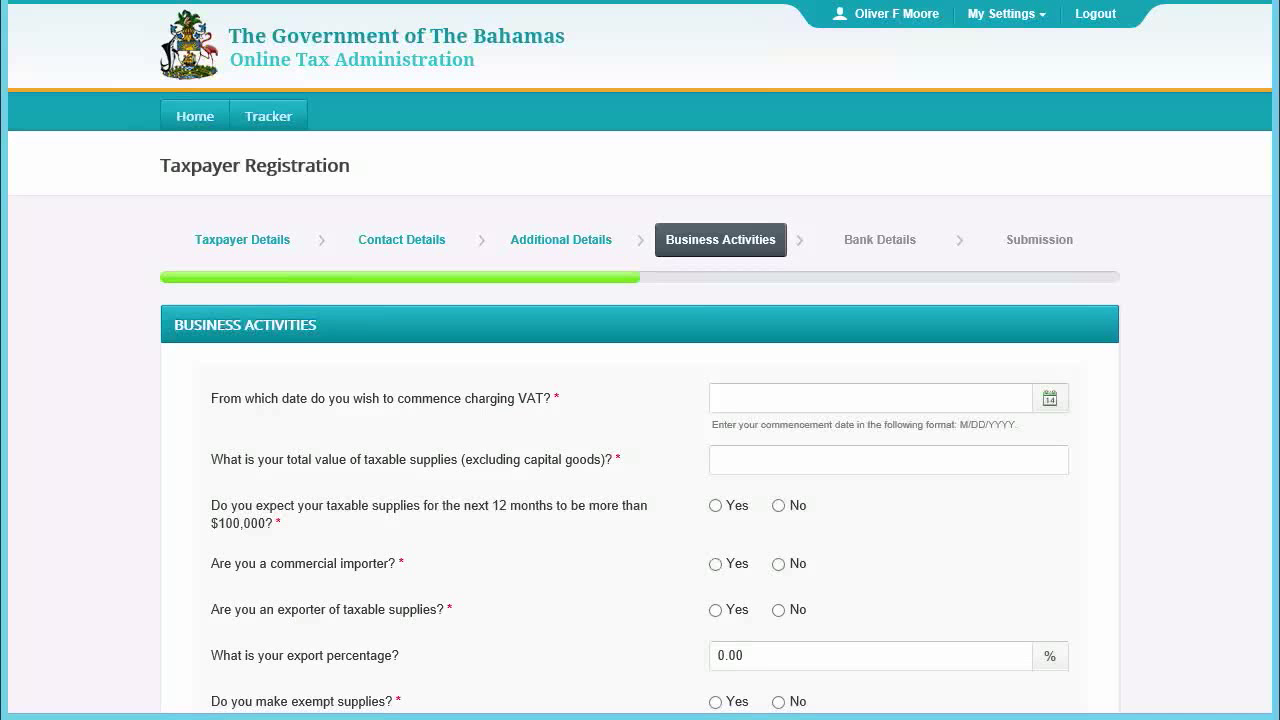
- Set VAT commencement 01/01/2015, taxable supplies 800000, yes to over $100,000, commercial importer, no exports
click(893, 408)
text(01/01/2015)
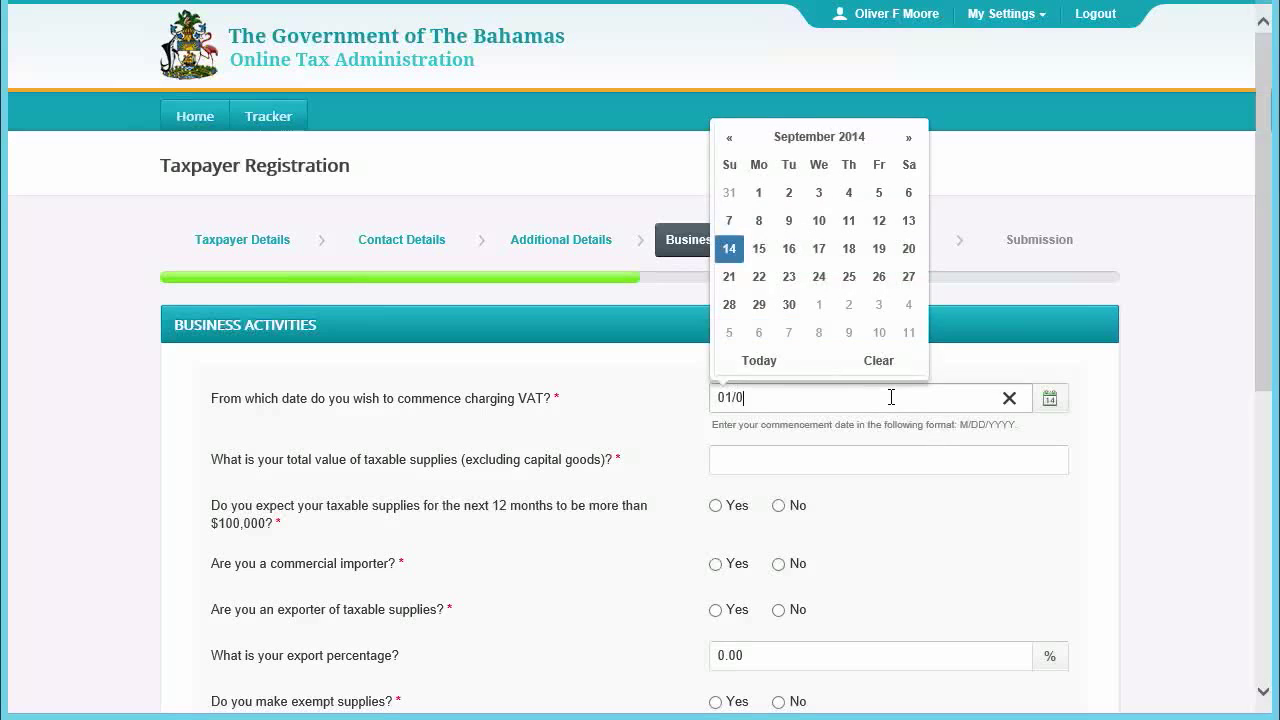
key(Tab)
text(800000)
key(Tab)
click(715, 505)
click(715, 563)
click(778, 609)
- Answer yes to exempt supplies, 5% zero-rated, not a financial institution, computerized records in MYOB
scroll(850, 500, down, 3)
click(715, 380)
key(Tab)
text(5)
click(778, 472)
click(778, 518)
click(715, 564)
click(743, 611)
text(MYOB)
scroll(794, 560, down, 2)
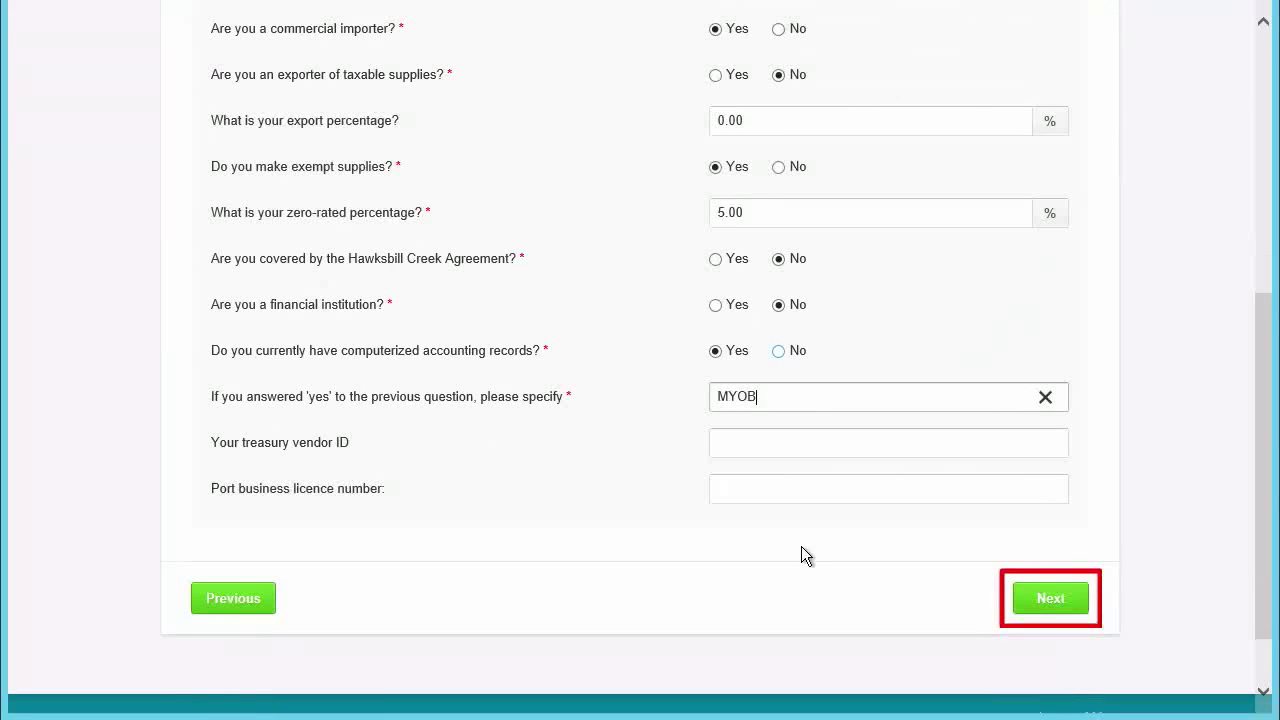
click(1047, 602)
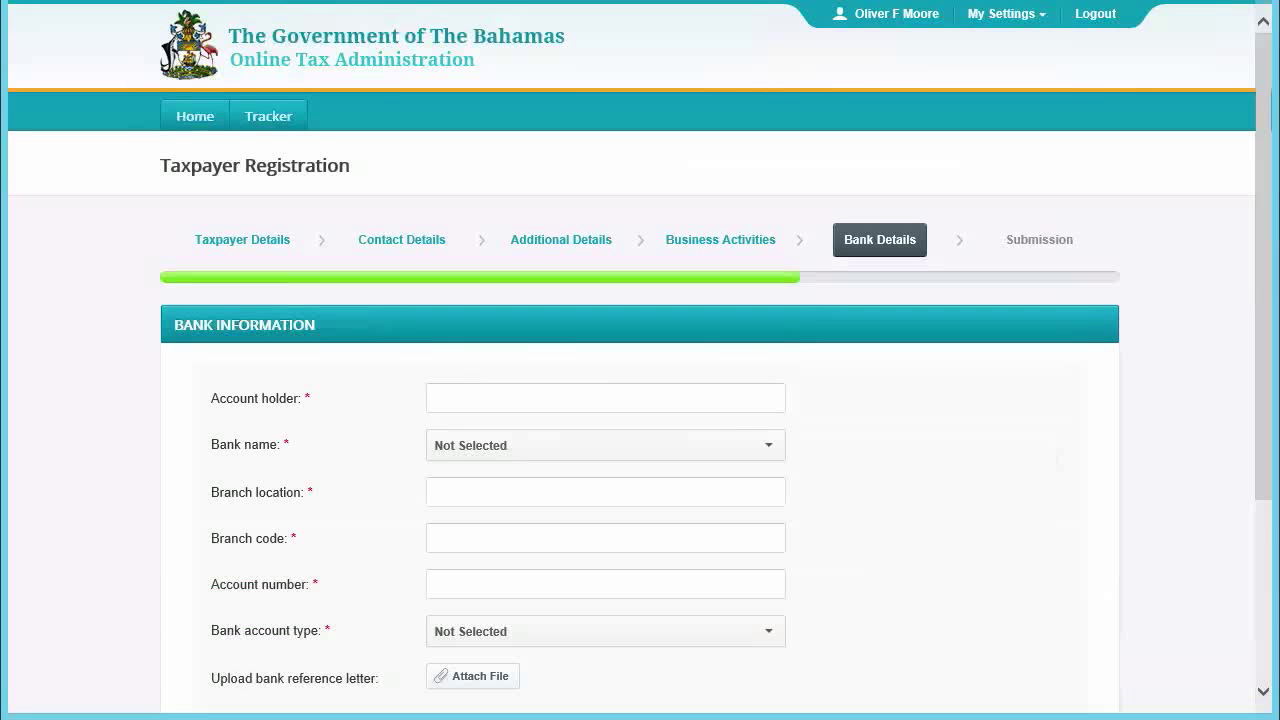
- Enter Oliver's Burgers' Bank of the Bahamas chequing account, Nassau branch code 021, and account number
click(697, 394)
text(Oliver's Bur)
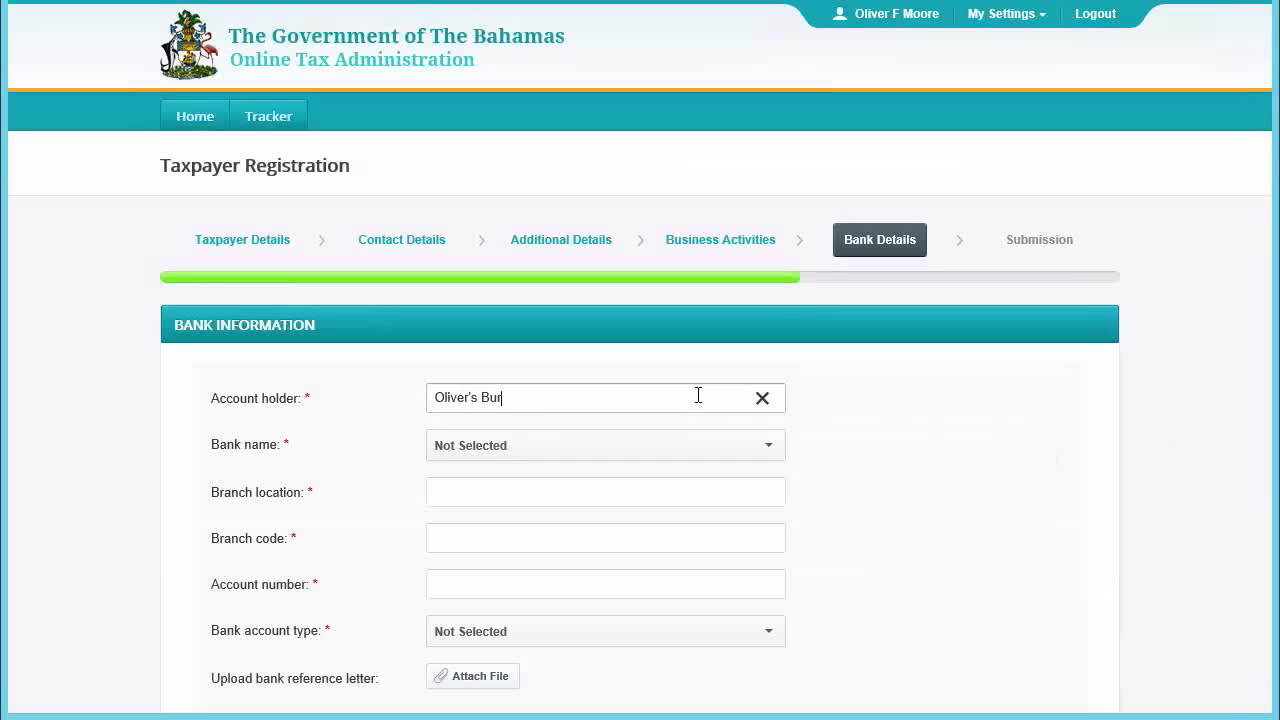
text(gers)
click(708, 446)
click(517, 151)
text(Nassau)
key(Tab)
text(021)
key(Tab)
click(649, 646)
click(469, 577)
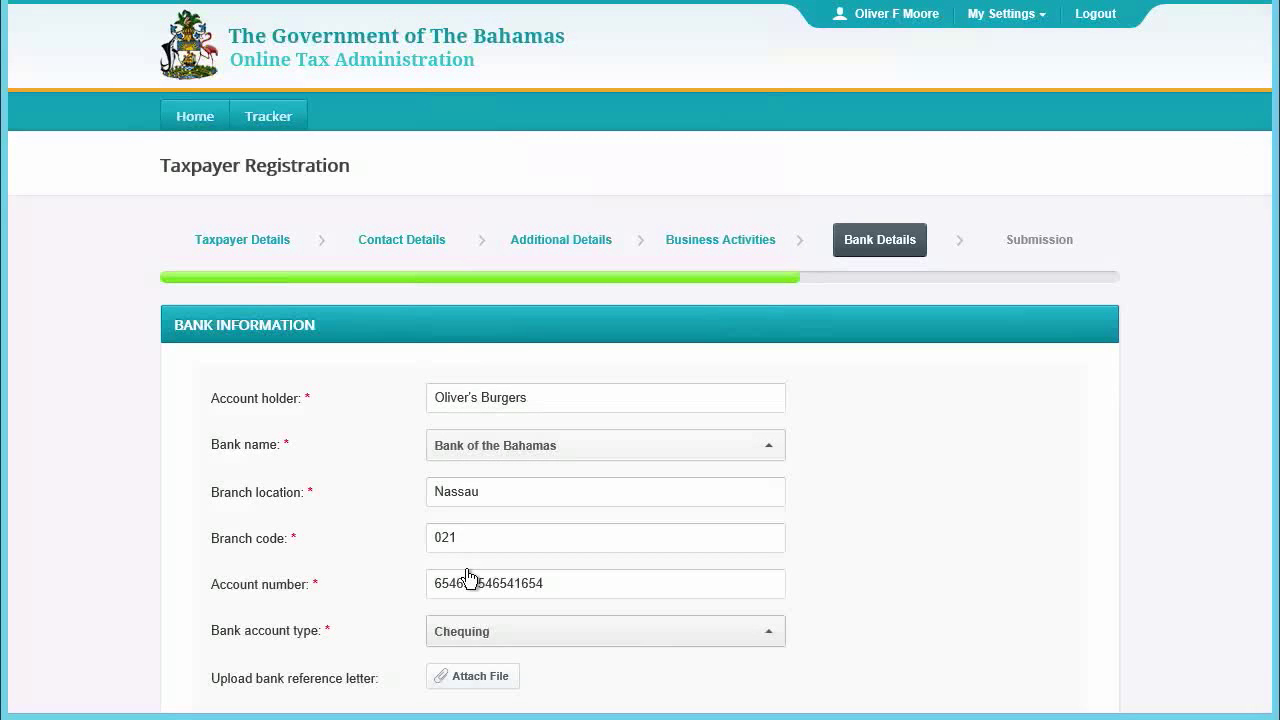
- Attach the Bank Reference Letter file and continue to the Submission step
click(461, 683)
click(454, 270)
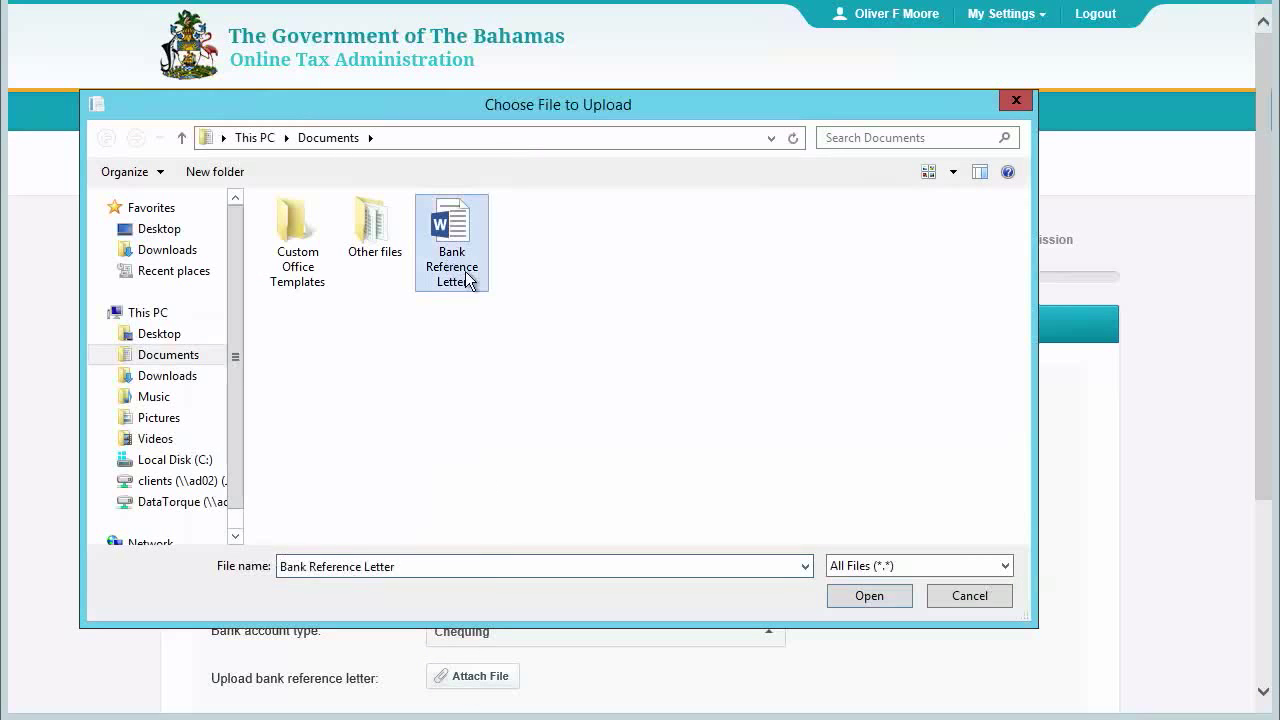
click(870, 598)
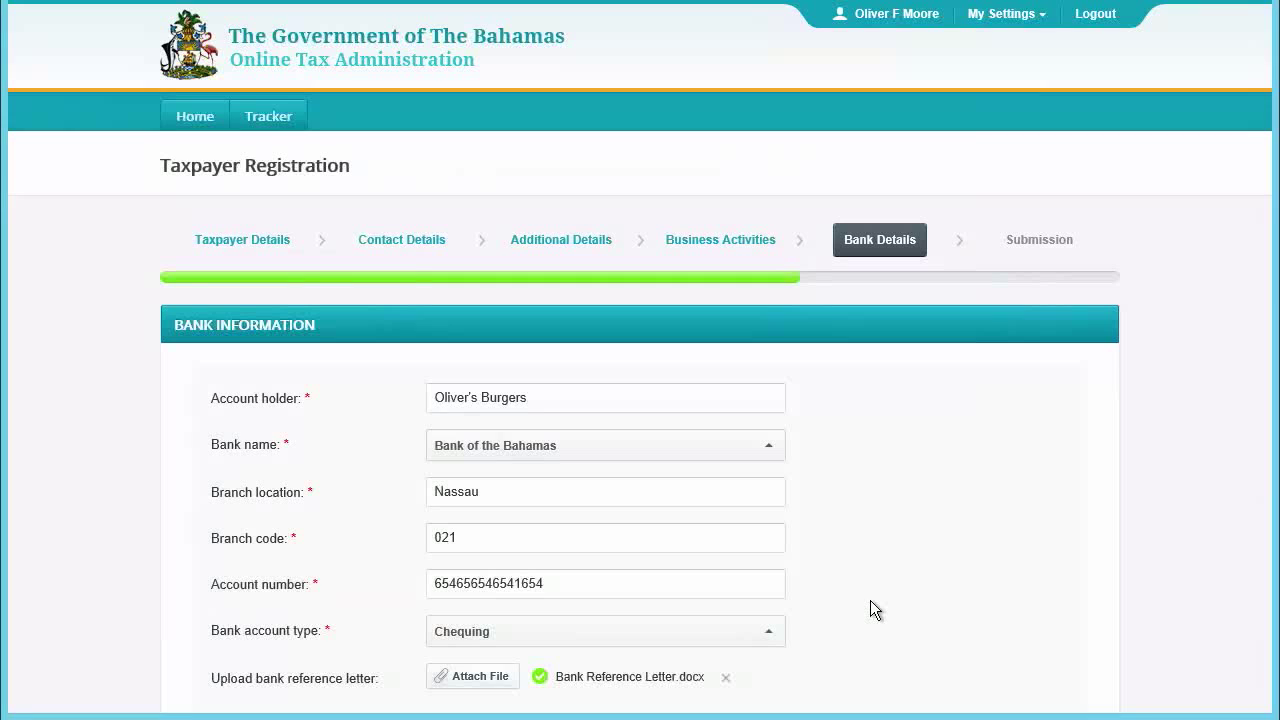
scroll(900, 600, down, 2)
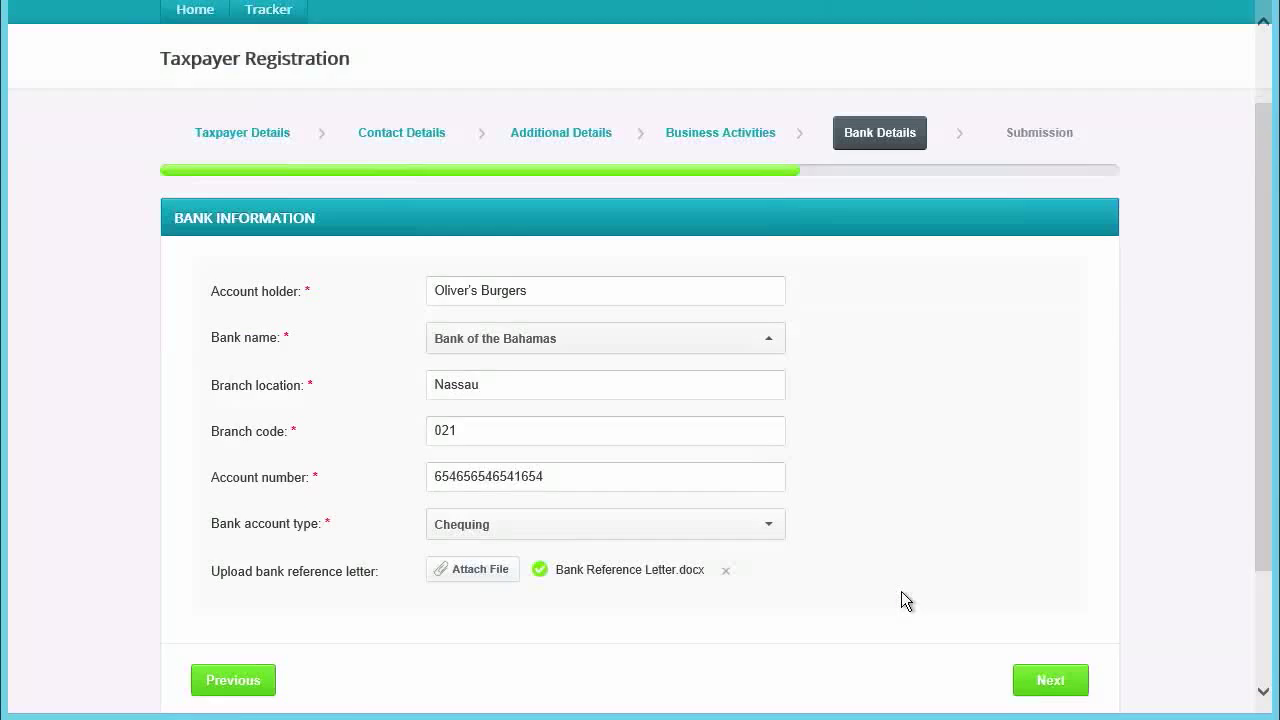
click(1048, 576)
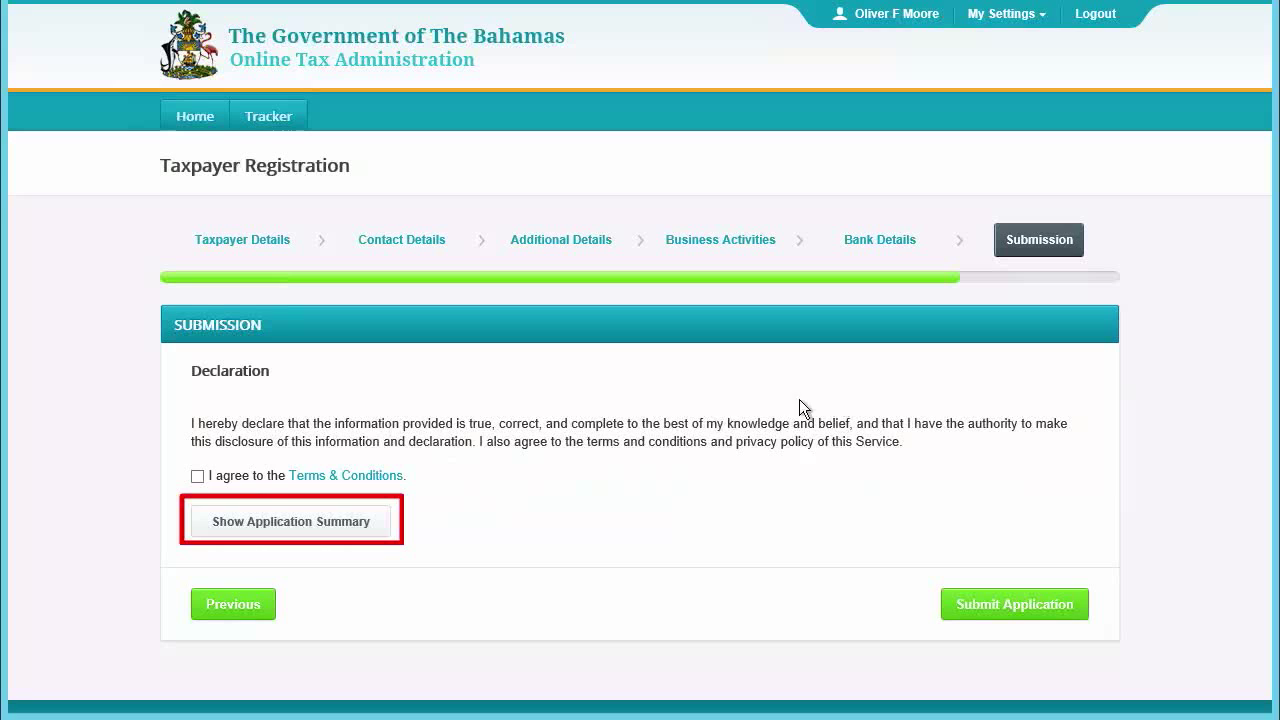
- Expand the application summary, look through it, and collapse it again
click(357, 524)
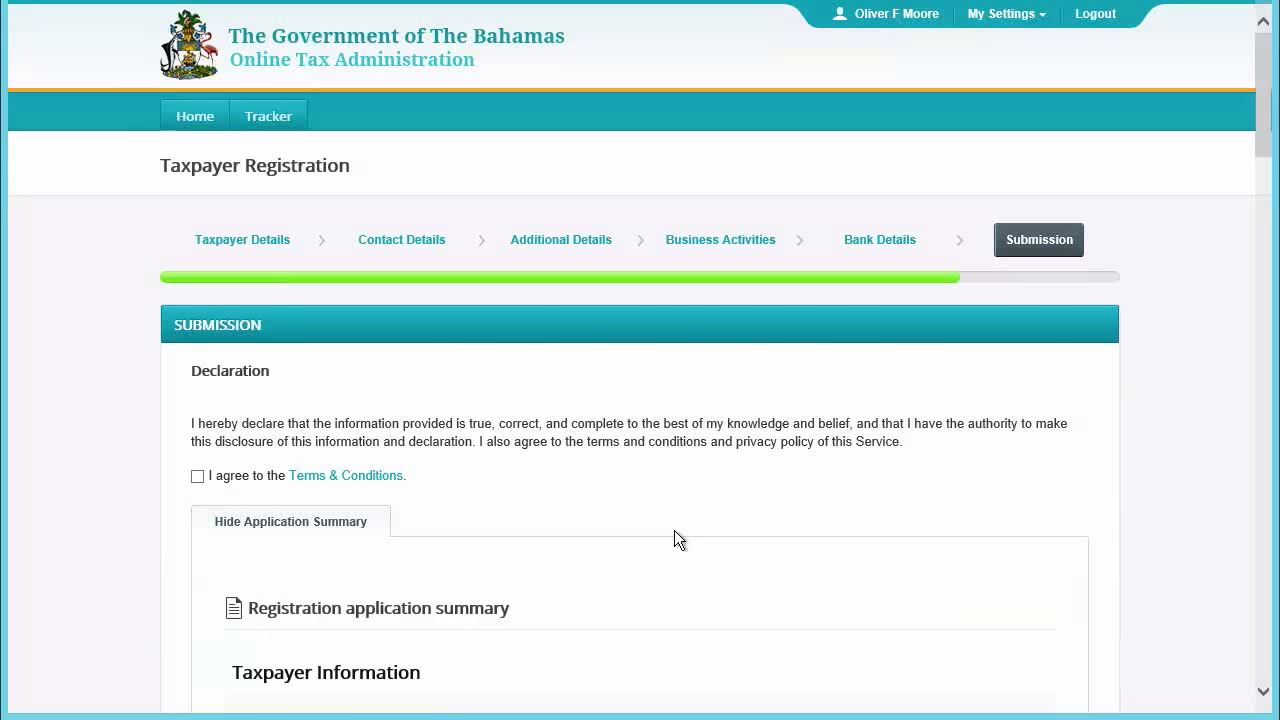
scroll(674, 531, down, 15)
scroll(674, 530, up, 15)
click(313, 531)
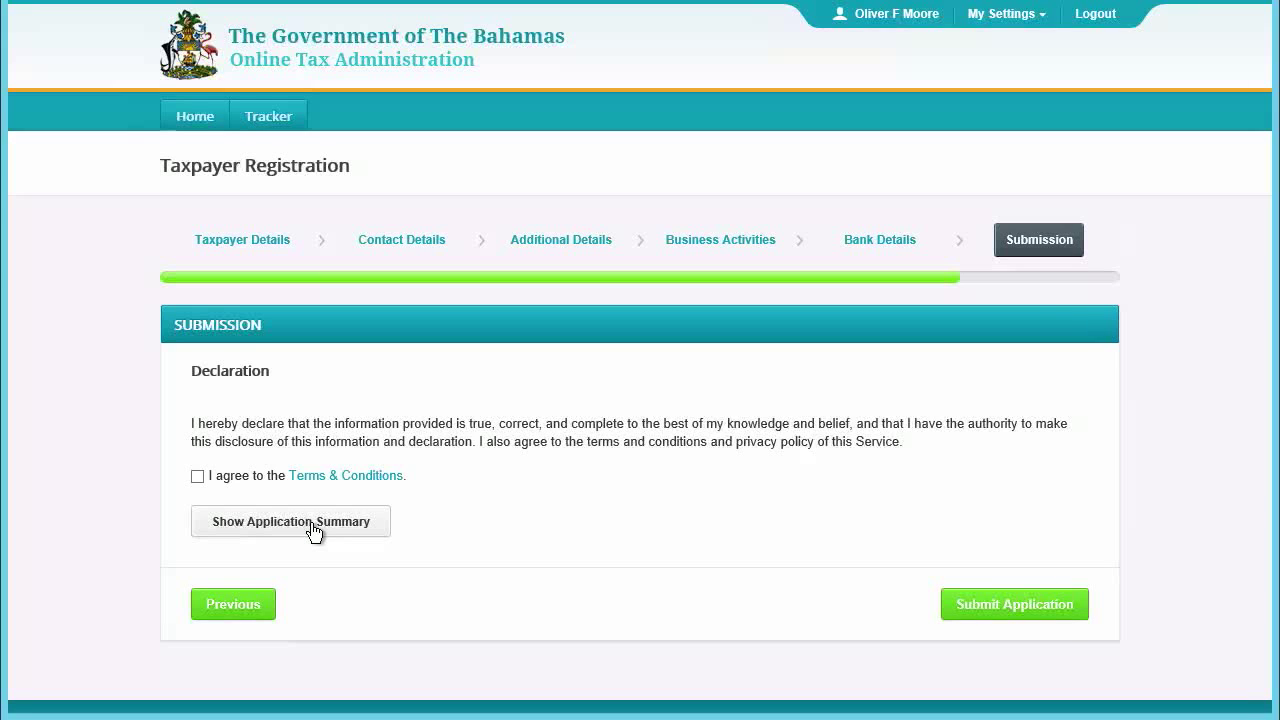
- Return to Business Activities, change taxable supplies to 8,005,000, and go back to Submission
click(242, 605)
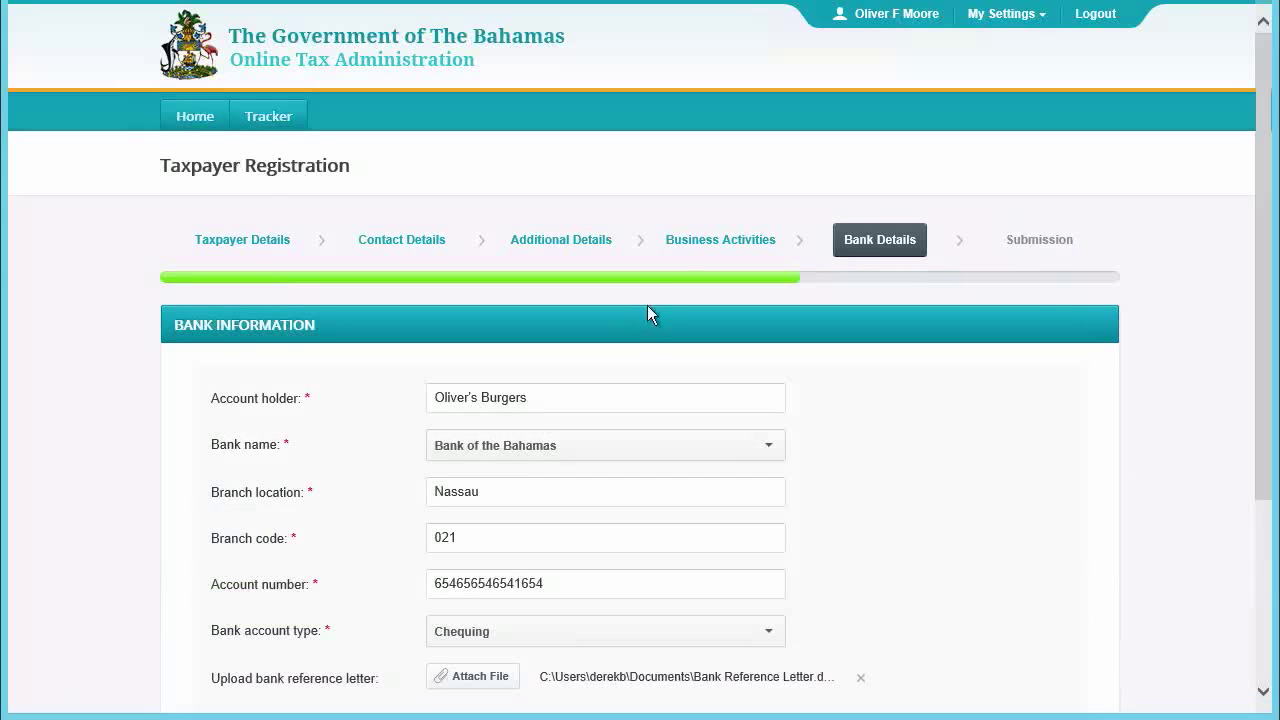
click(714, 249)
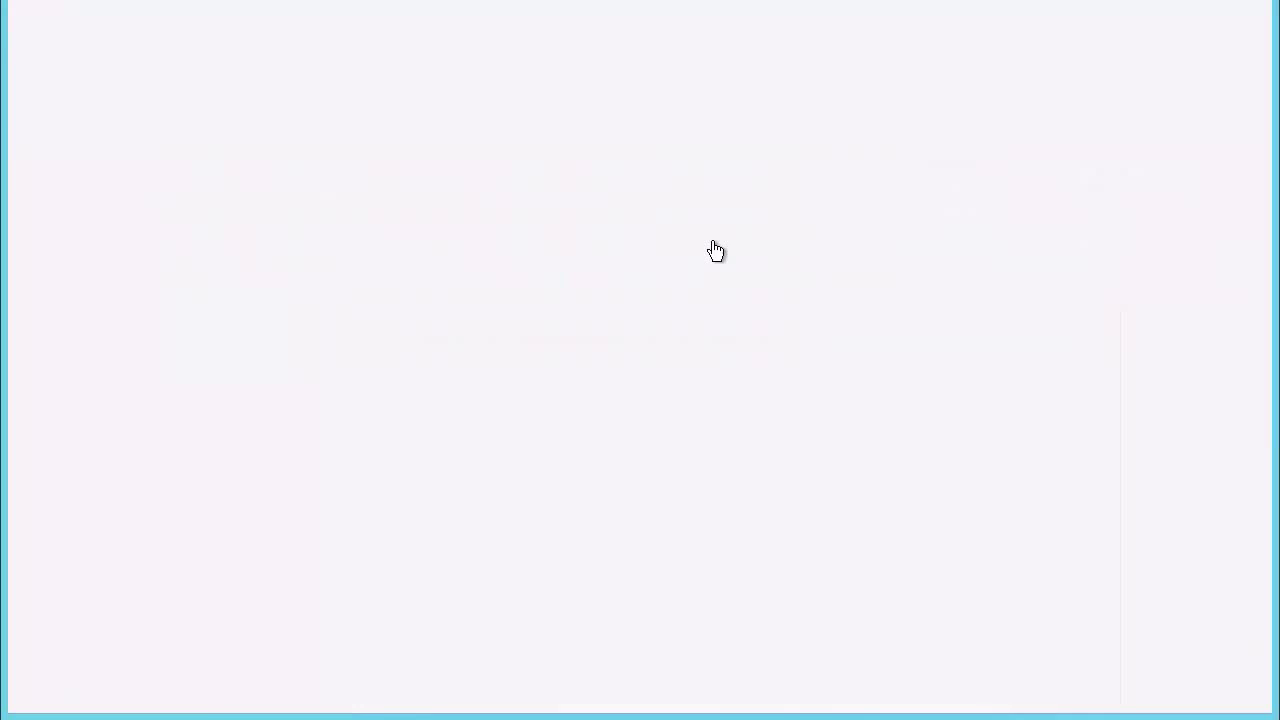
click(787, 459)
double_click(762, 459)
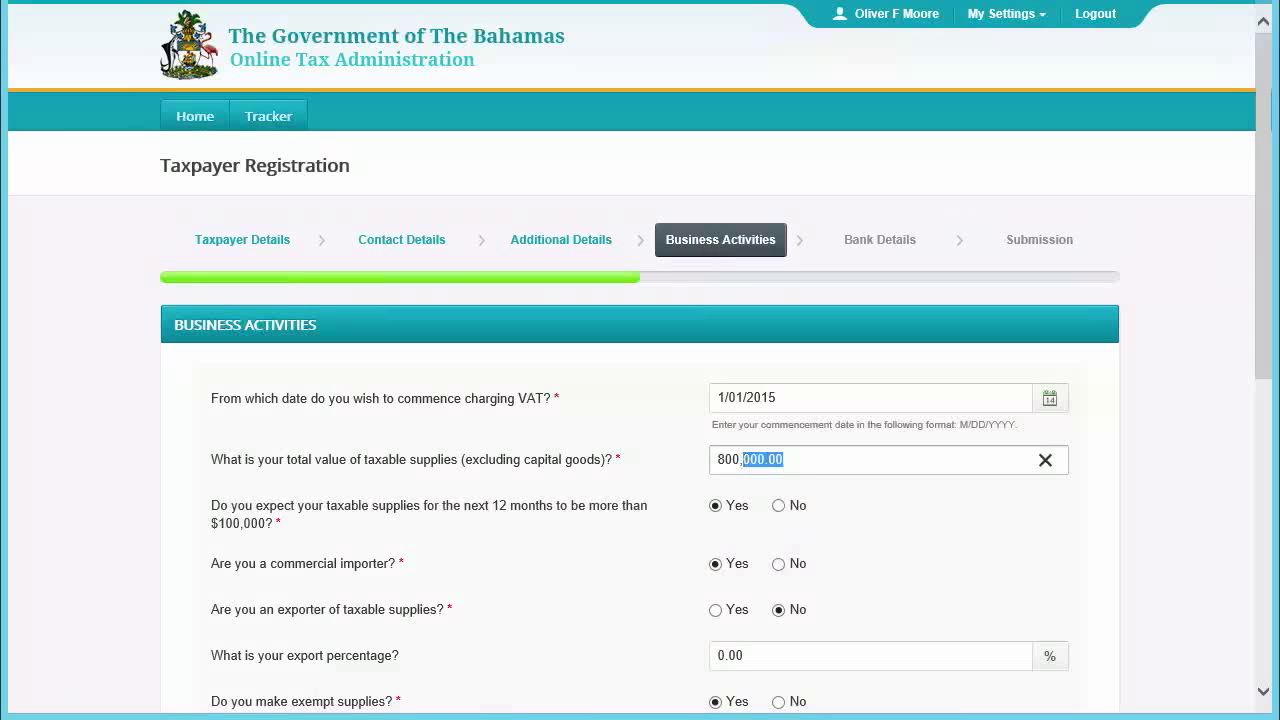
text(5000)
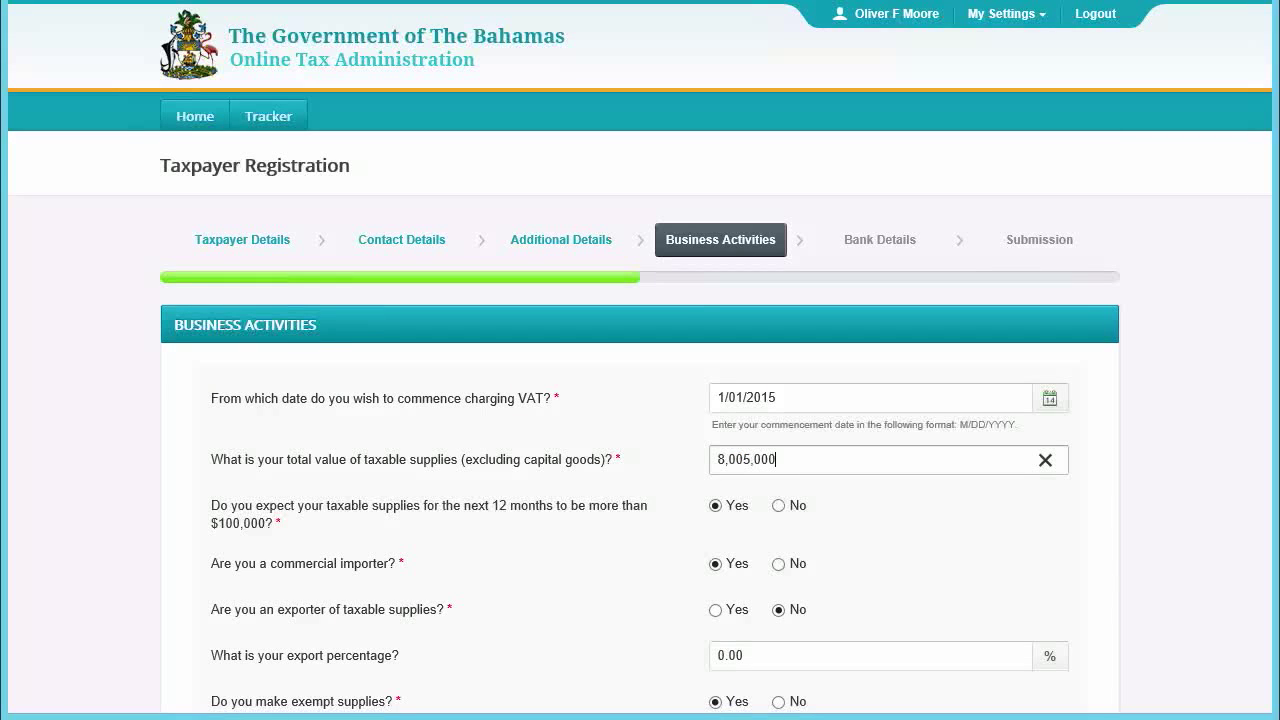
scroll(1127, 618, down, 6)
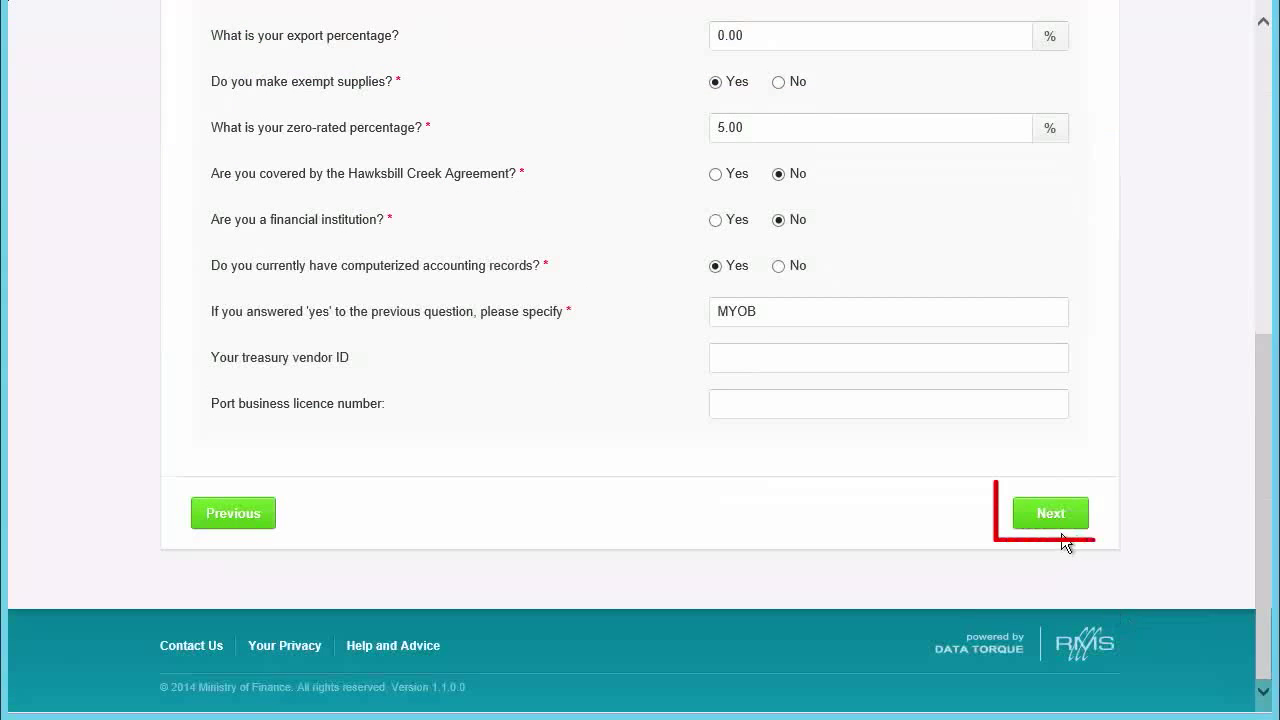
click(1063, 531)
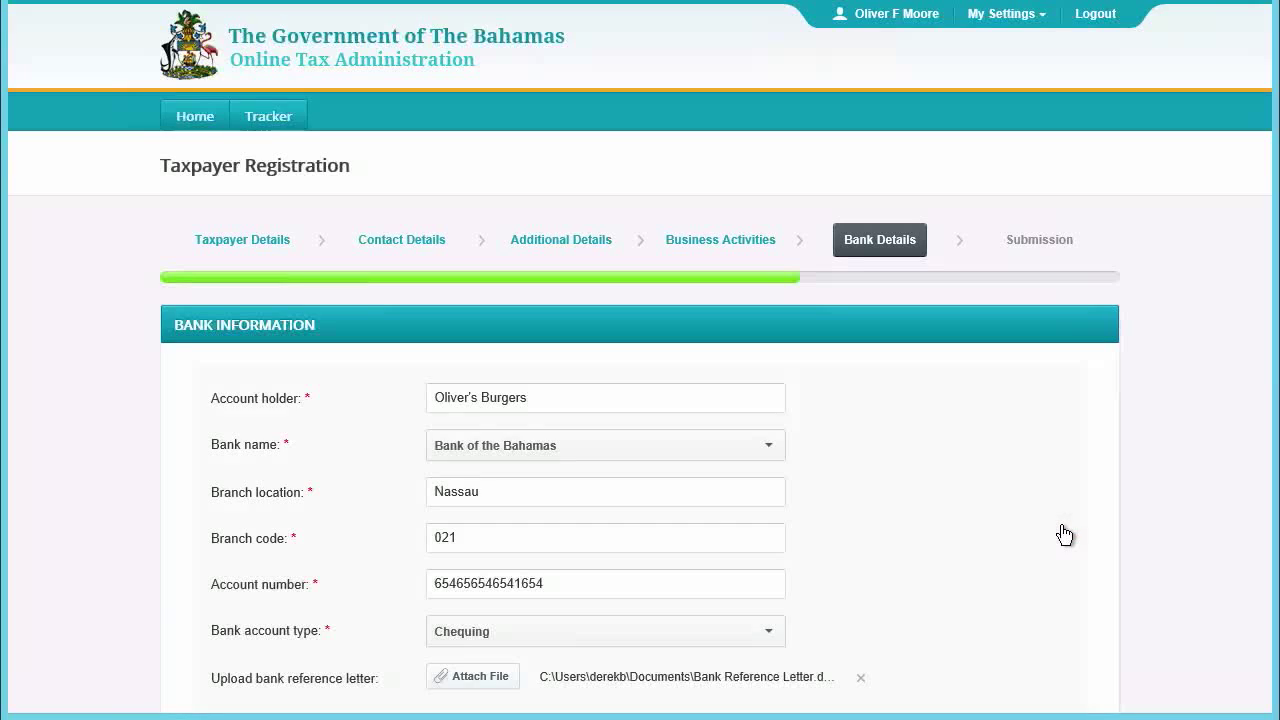
scroll(1061, 525, down, 2)
click(1058, 517)
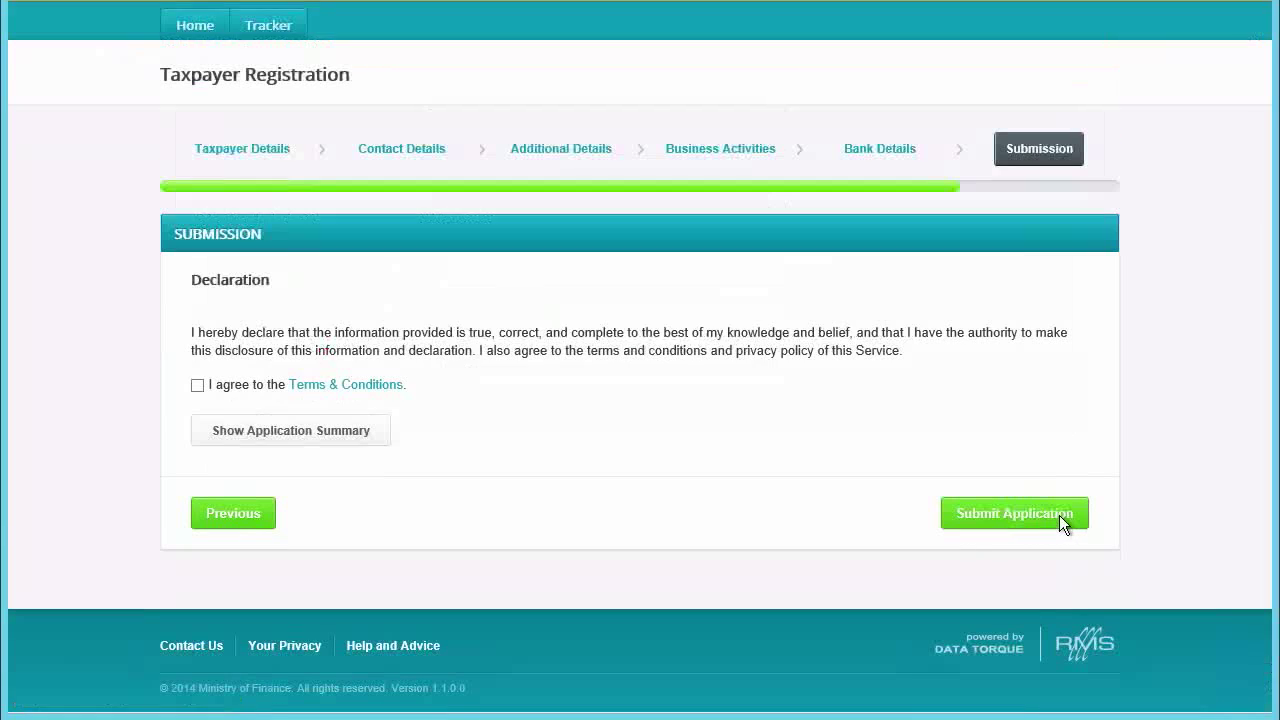
- Accept the Terms & Conditions, submit registration REG127, and finish back to the portal home page
click(1059, 515)
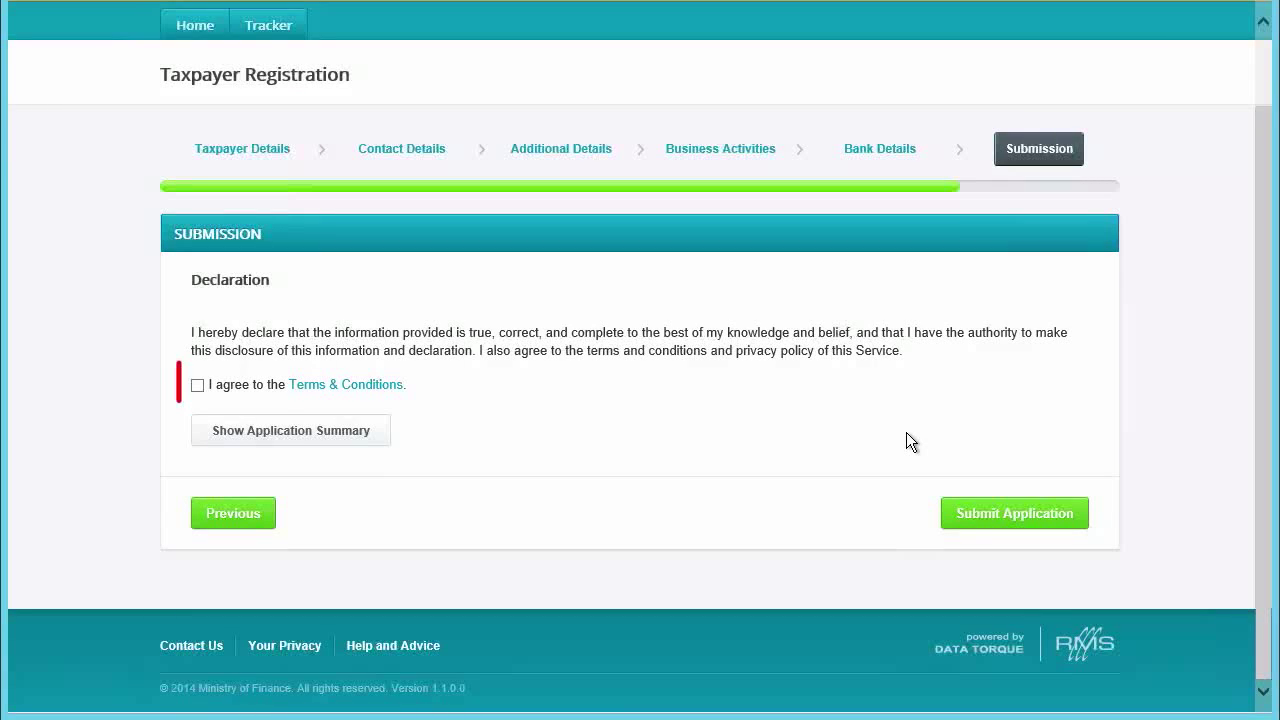
click(198, 387)
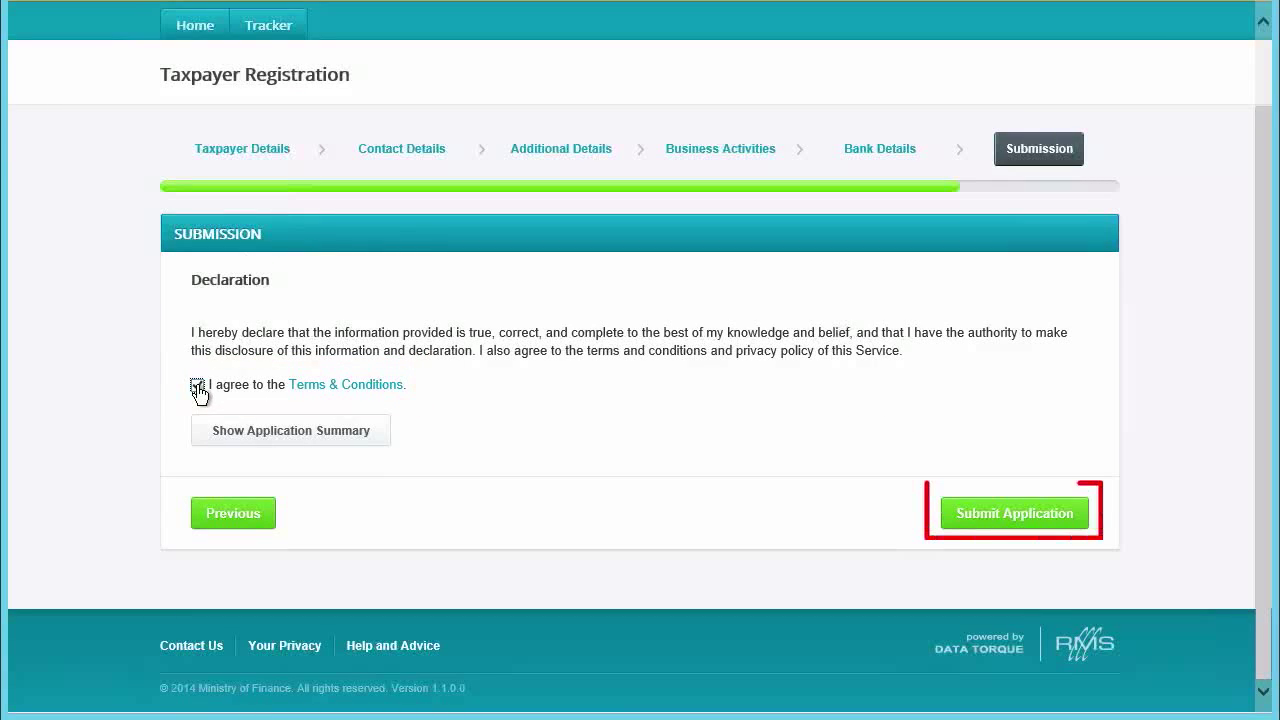
click(993, 515)
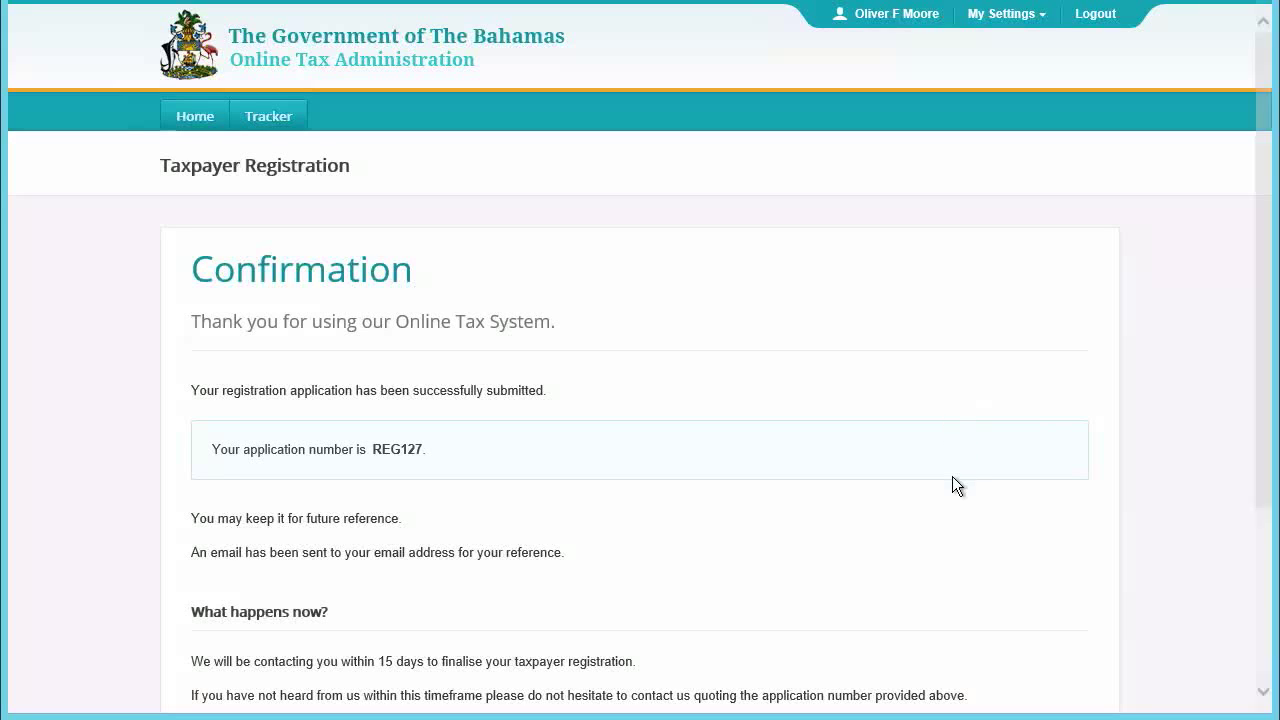
scroll(952, 476, down, 3)
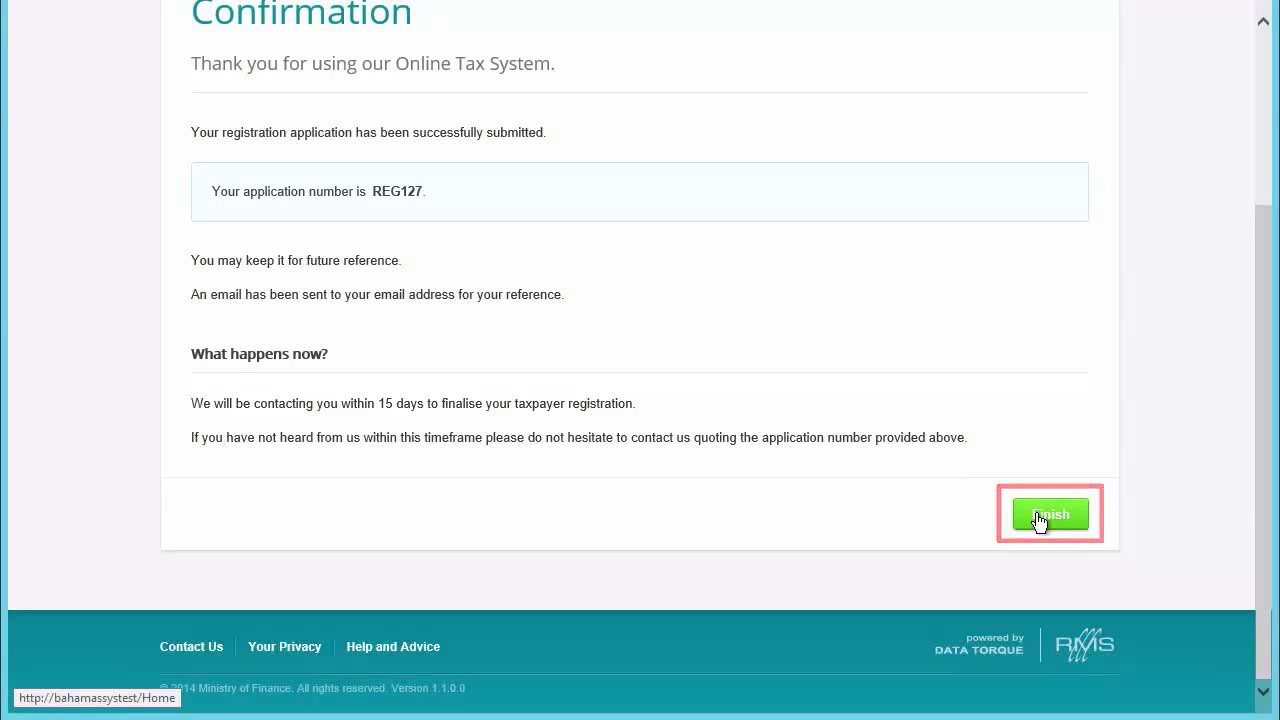
click(1040, 517)
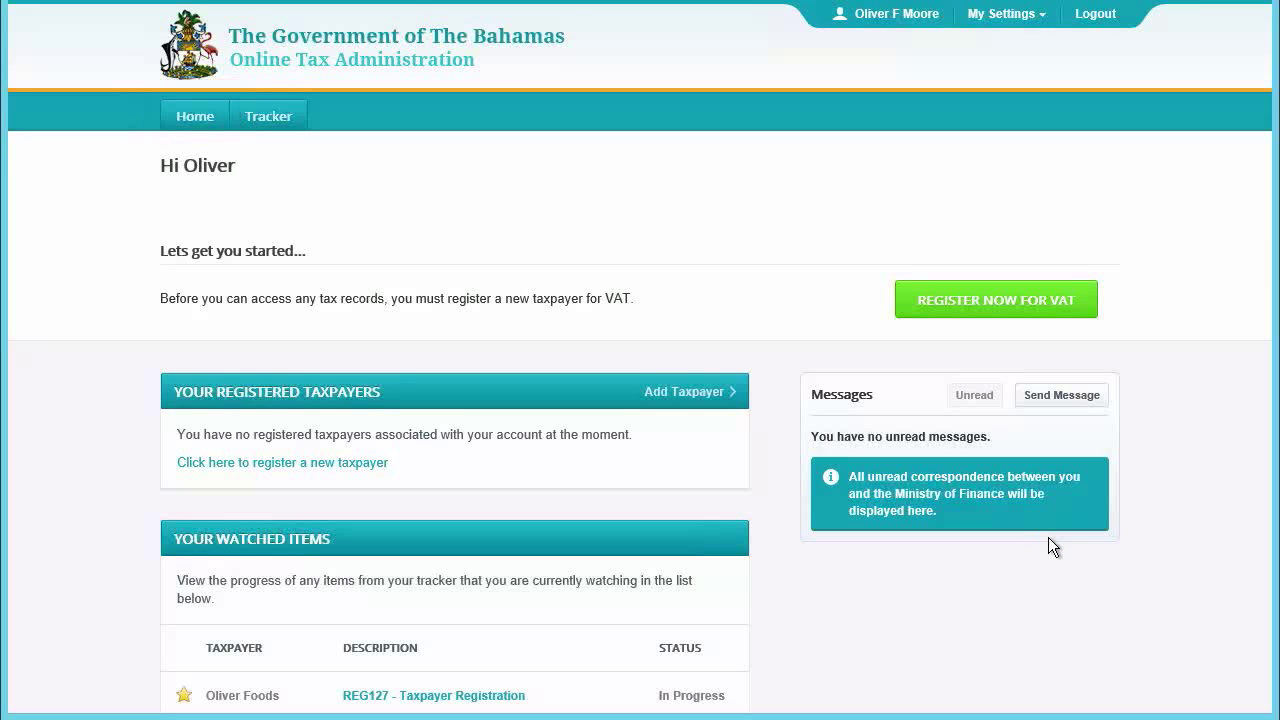
- Check the Tracker, which lists REG127 for Oliver Foods and REG126 as In Progress
scroll(1048, 537, down, 2)
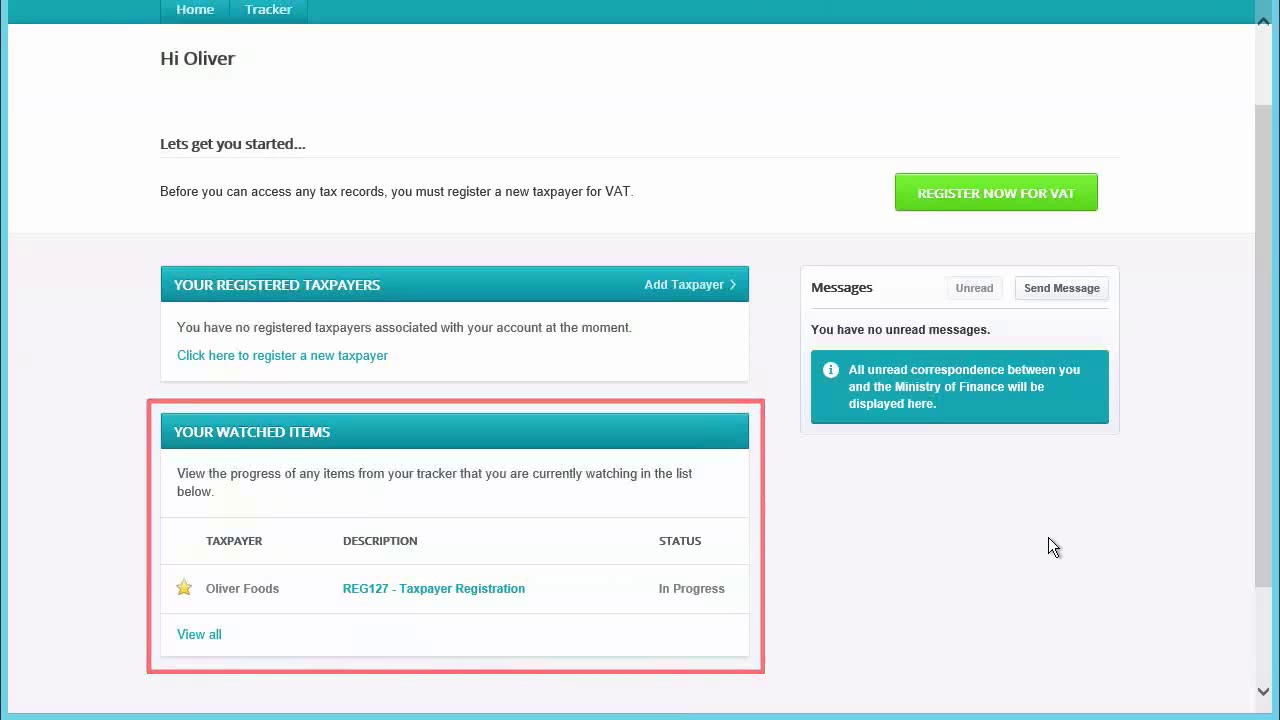
scroll(660, 505, up, 2)
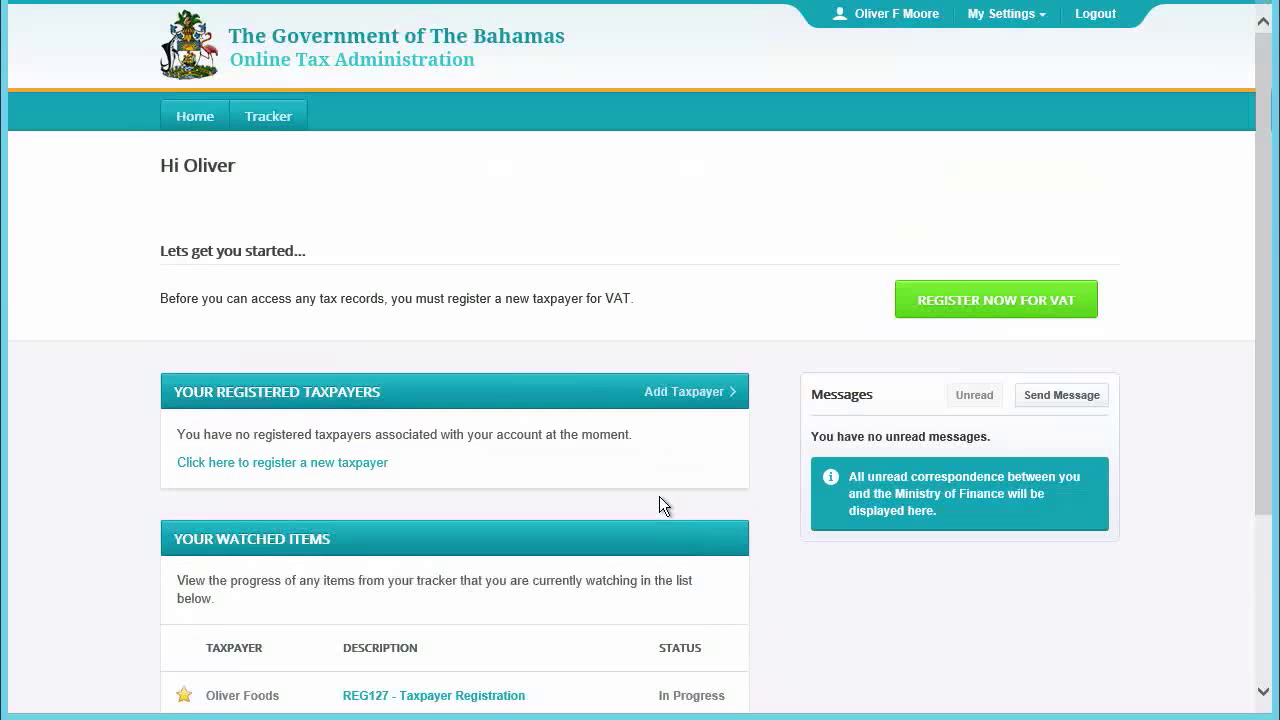
click(279, 118)
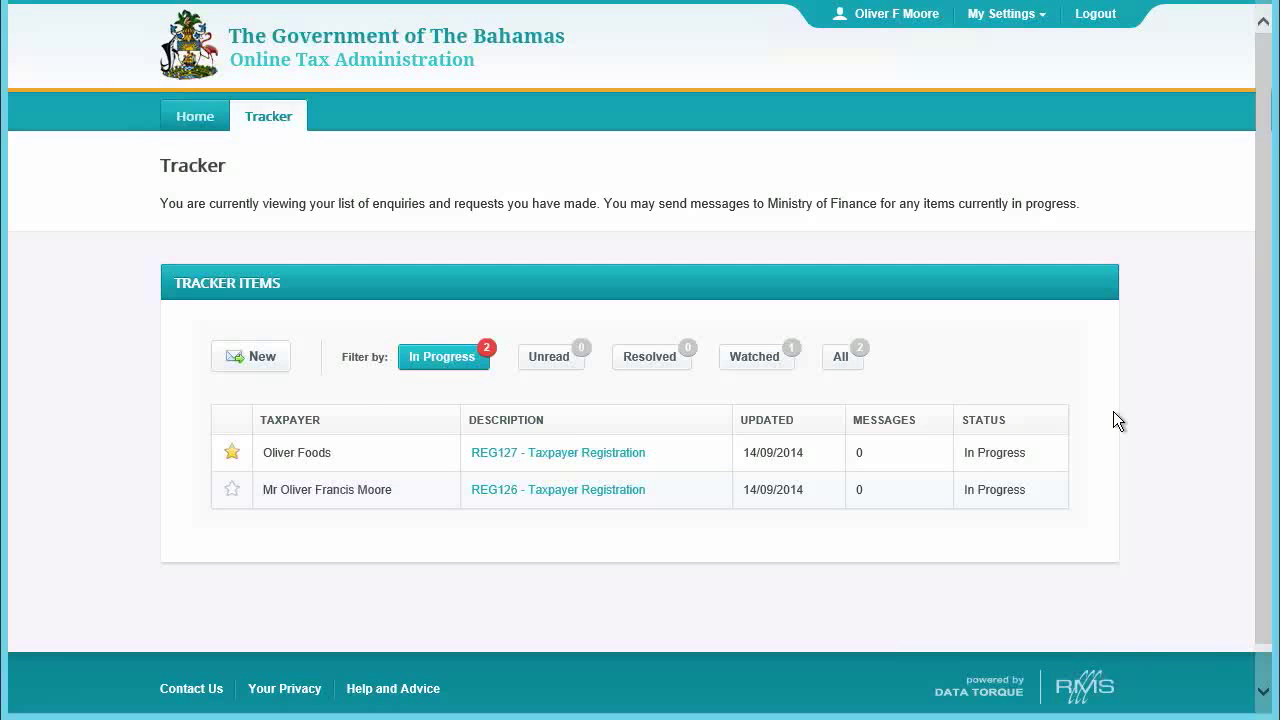